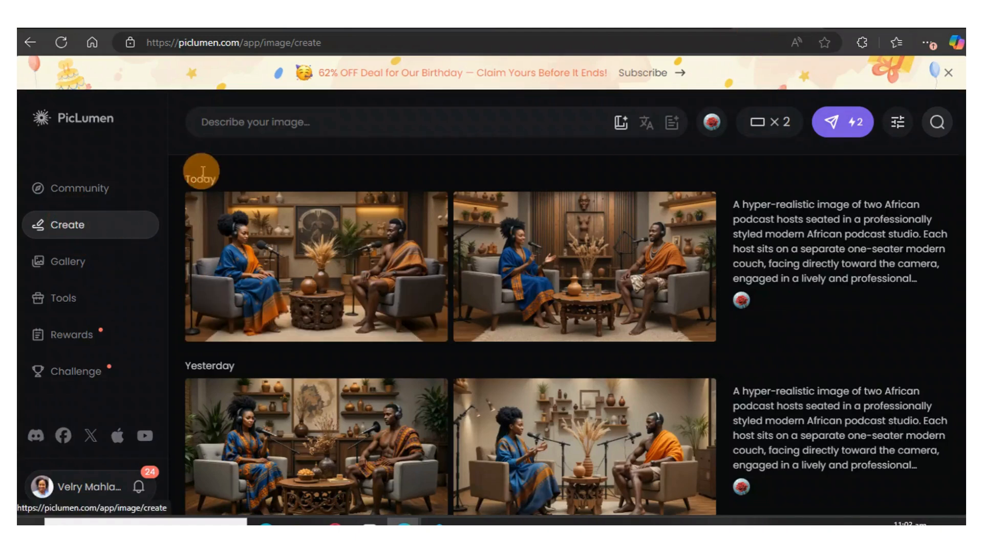
Generate images from the copied prompt describing two African podcast hosts and open the second new image at full size
left_click(319, 124)
right_click(319, 124)
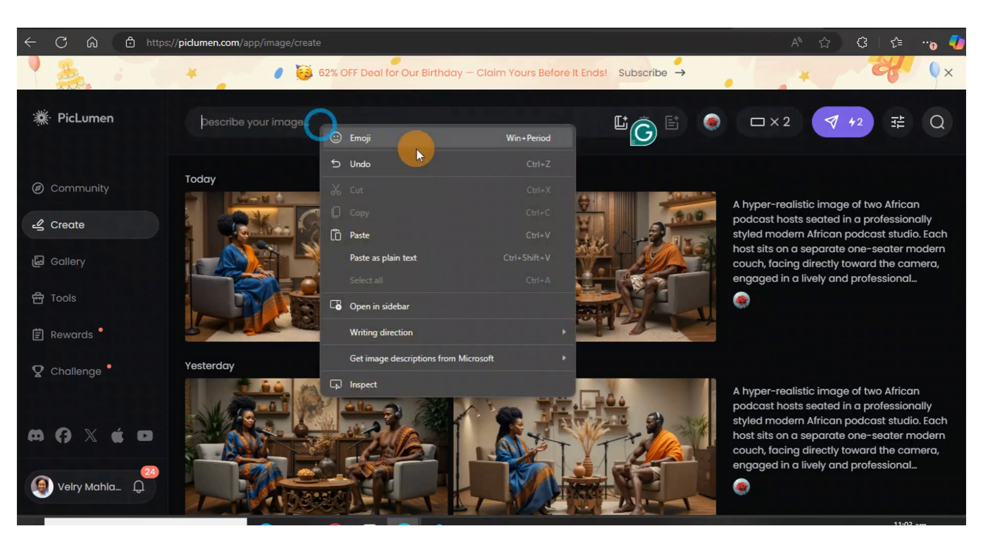
left_click(373, 241)
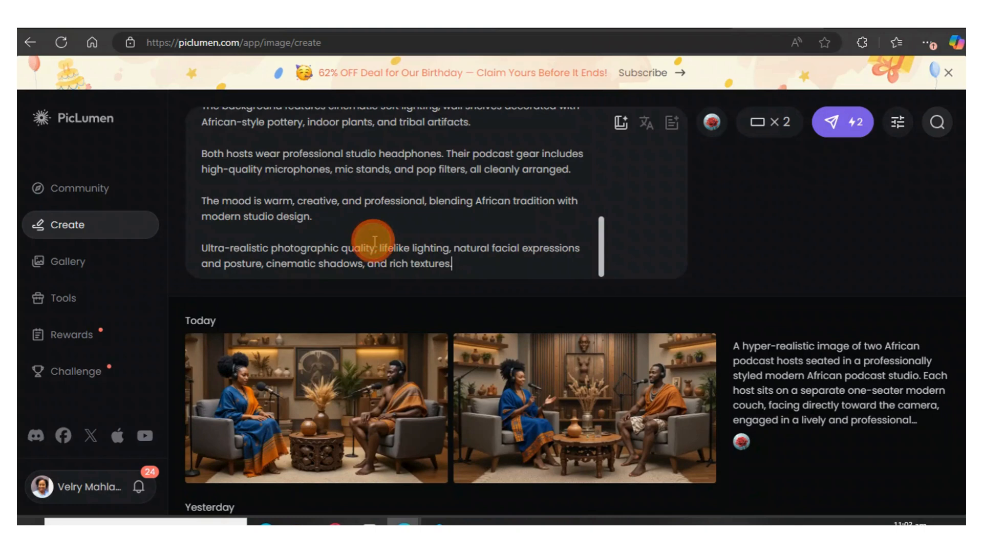
left_click(716, 134)
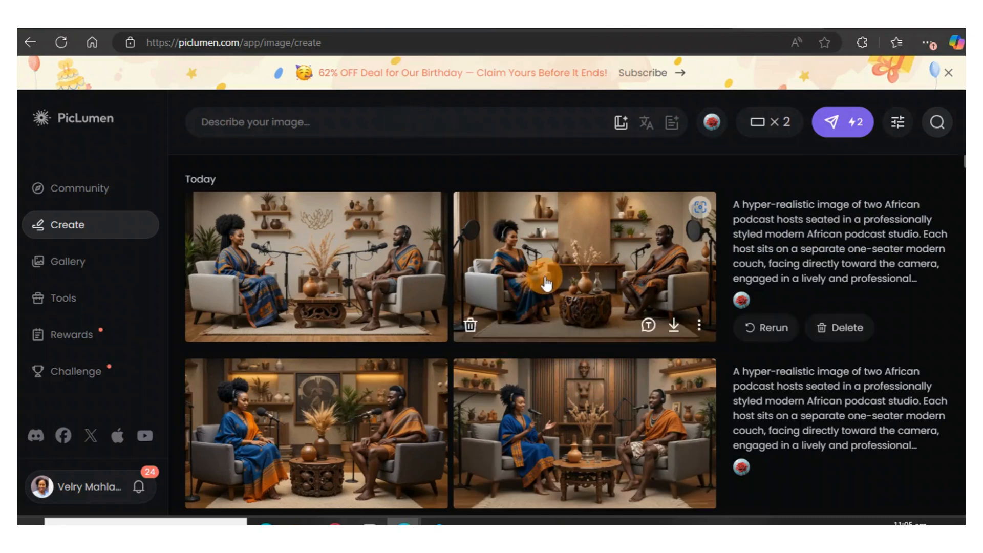
left_click(570, 265)
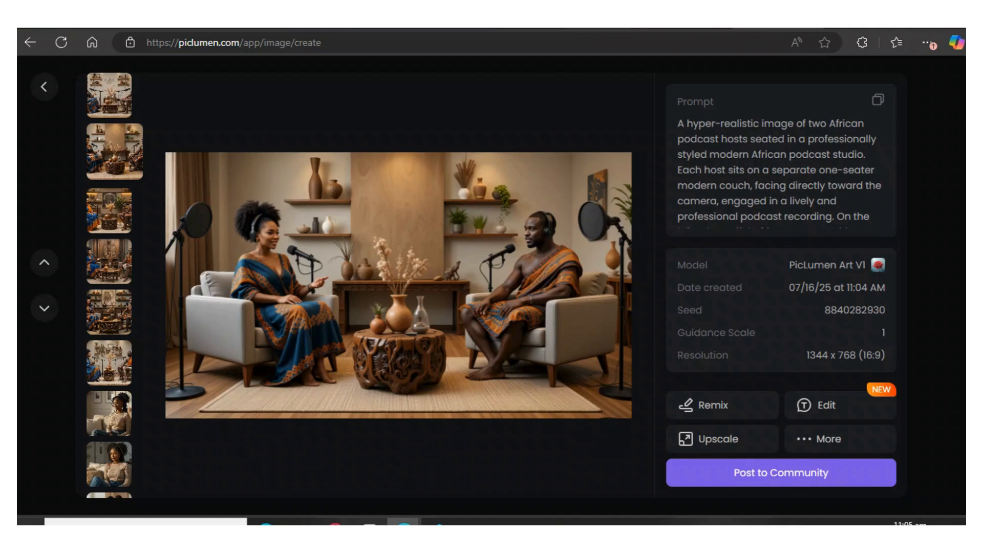
Switch to Leonardo.Ai and generate four 16:9 images of the African podcast hosts with the Phoenix 1.0 model
left_click(676, 28)
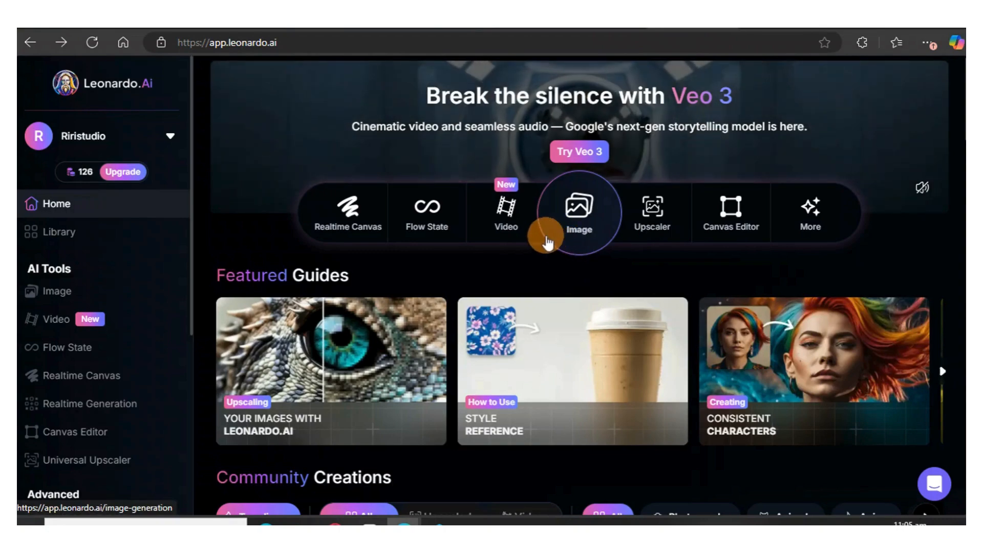
left_click(576, 227)
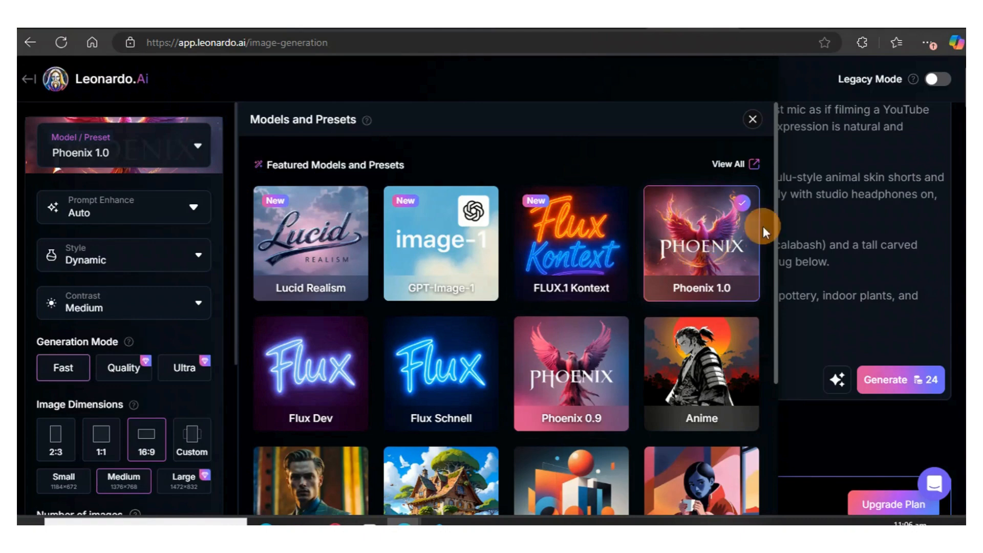
left_click(838, 445)
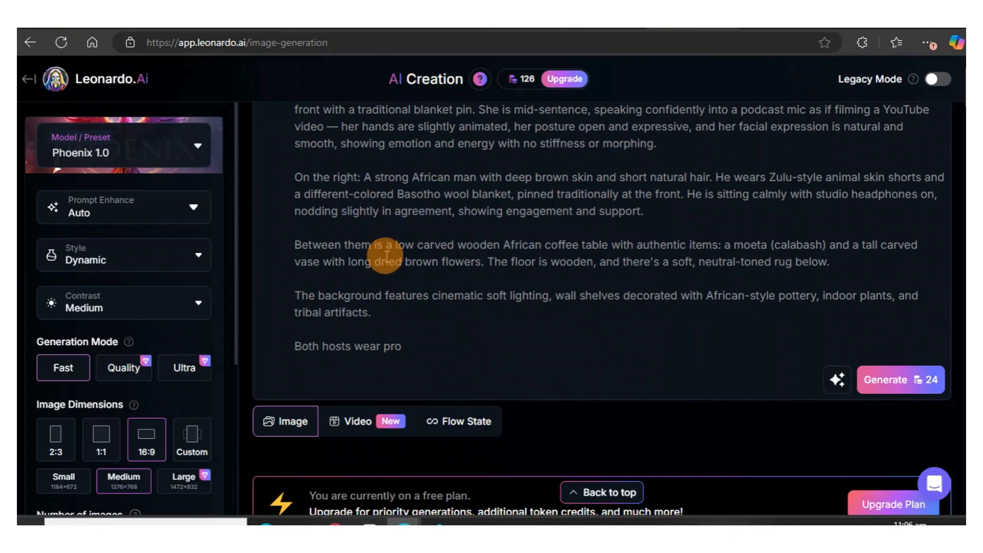
scroll(389, 251, "up", 3)
scroll(389, 262, "down", 5)
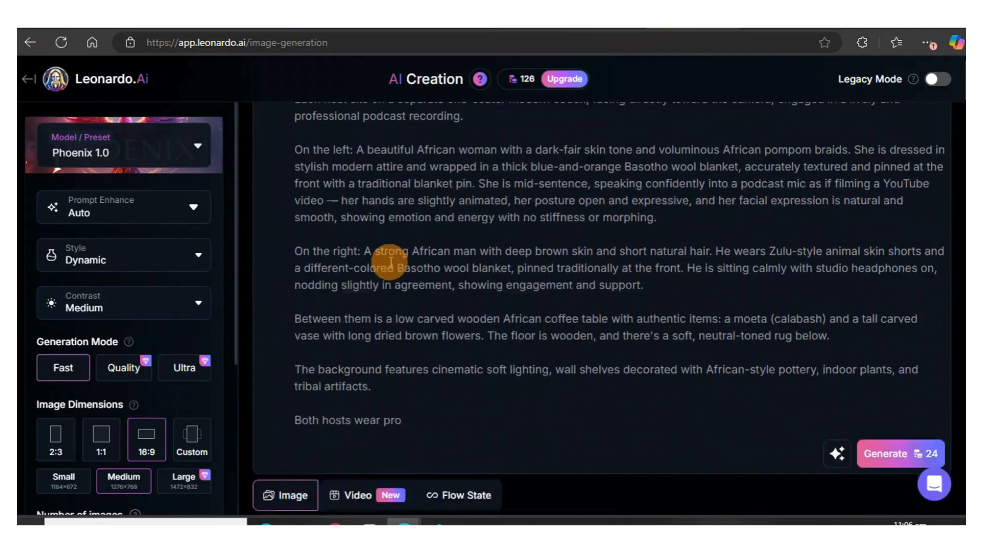
scroll(115, 335, "down", 2)
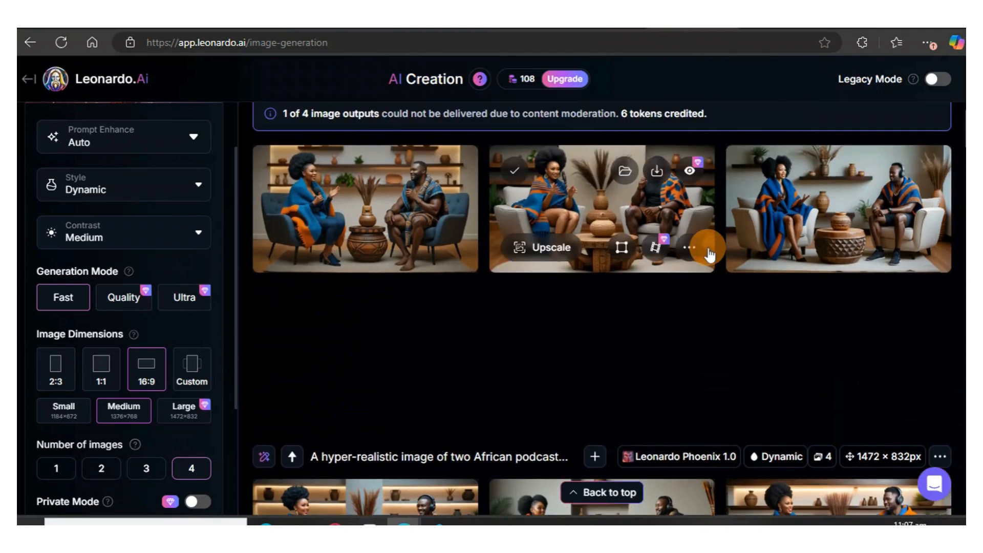
Open the first generated image of the hosts in blue armchairs, download it and close the preview
scroll(707, 248, "up", 2)
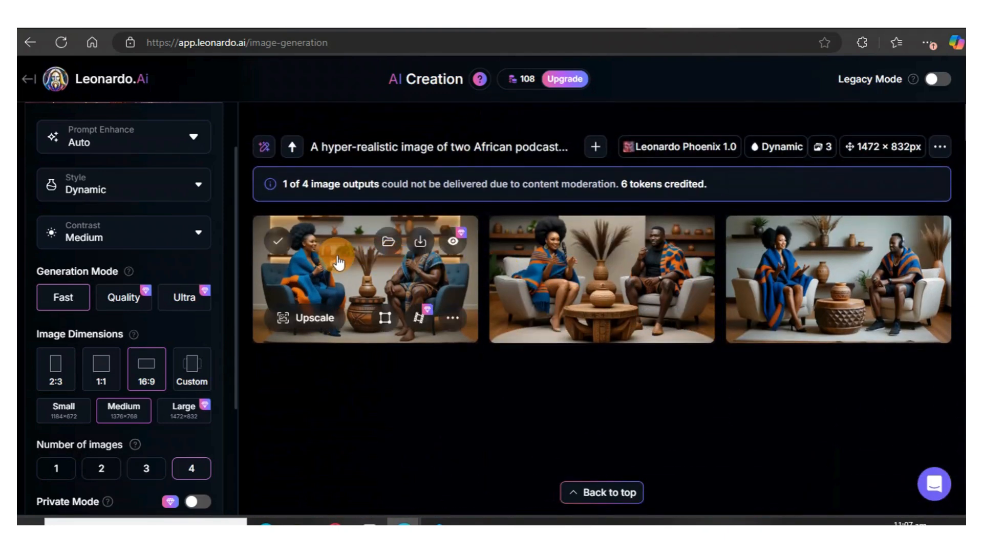
left_click(364, 269)
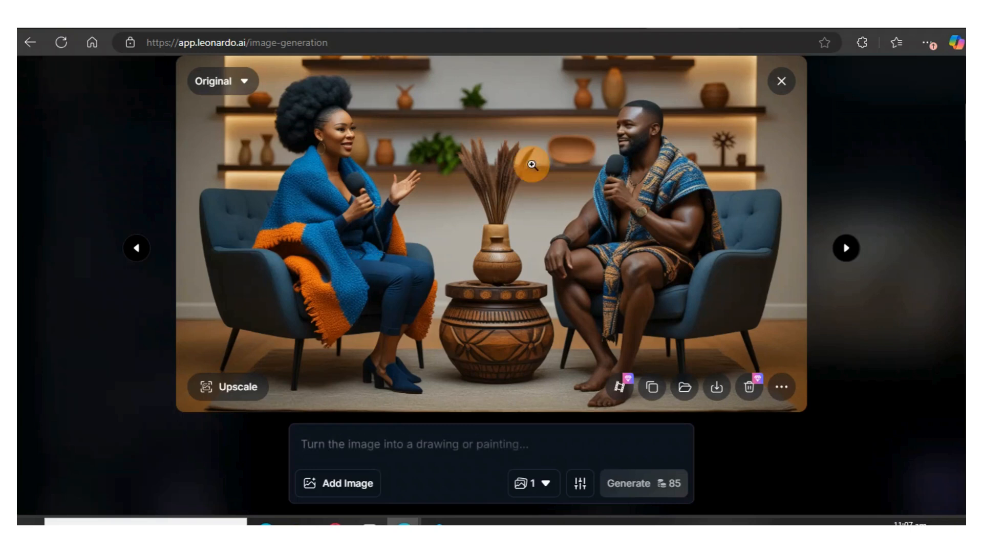
left_click(716, 389)
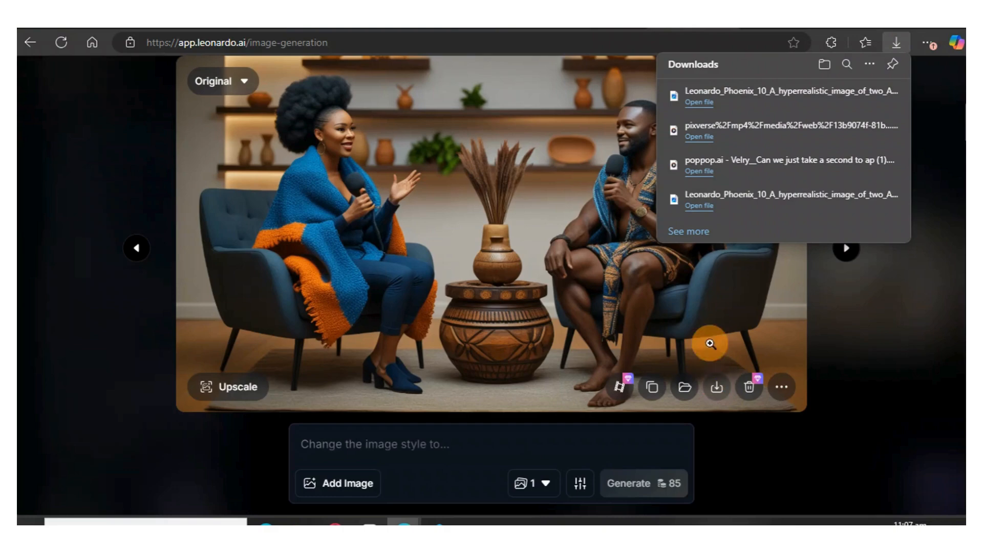
left_click(84, 172)
left_click(84, 172)
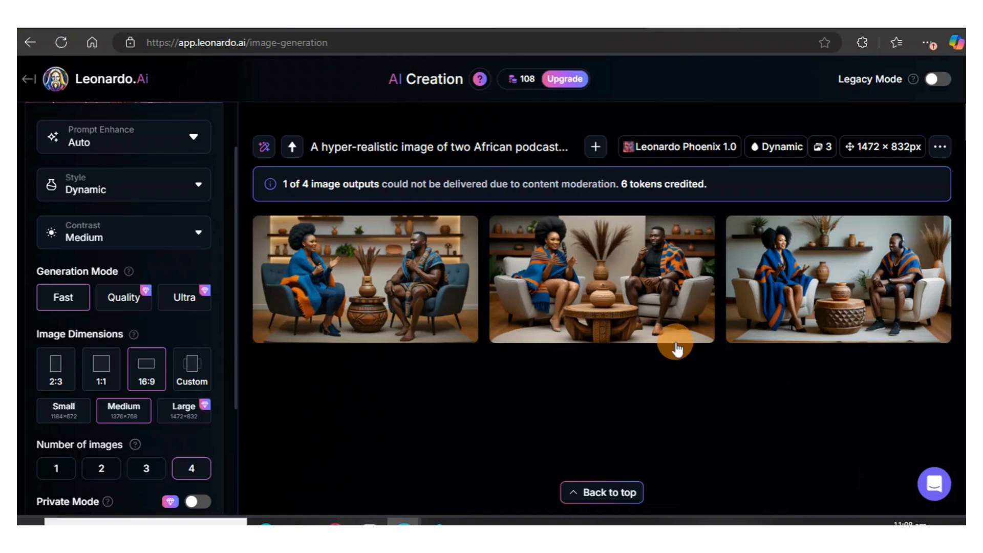
Switch to Gemini and submit the copied podcast hosts prompt with "16.9 ratio" added at the end
mouse_move(675, 342)
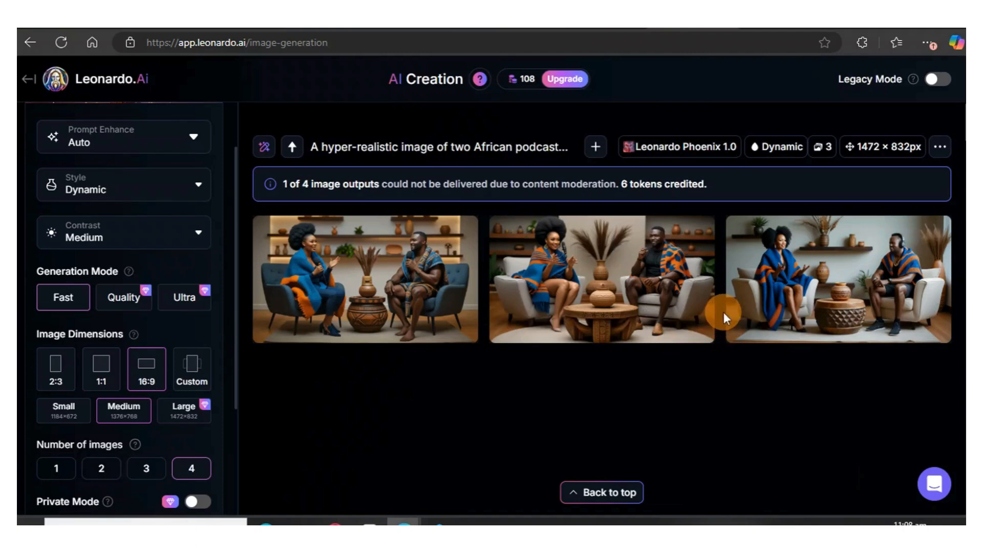
mouse_move(699, 322)
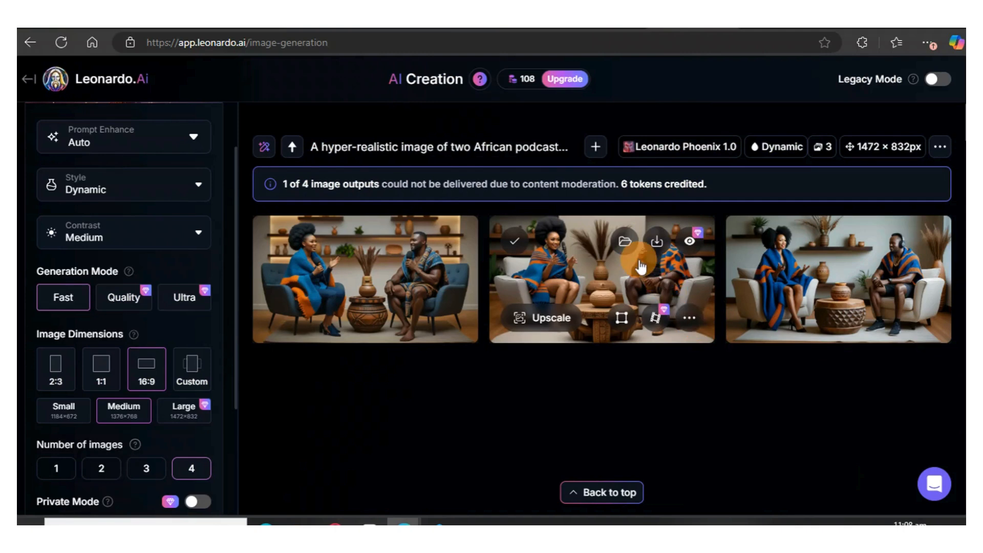
left_click(500, 29)
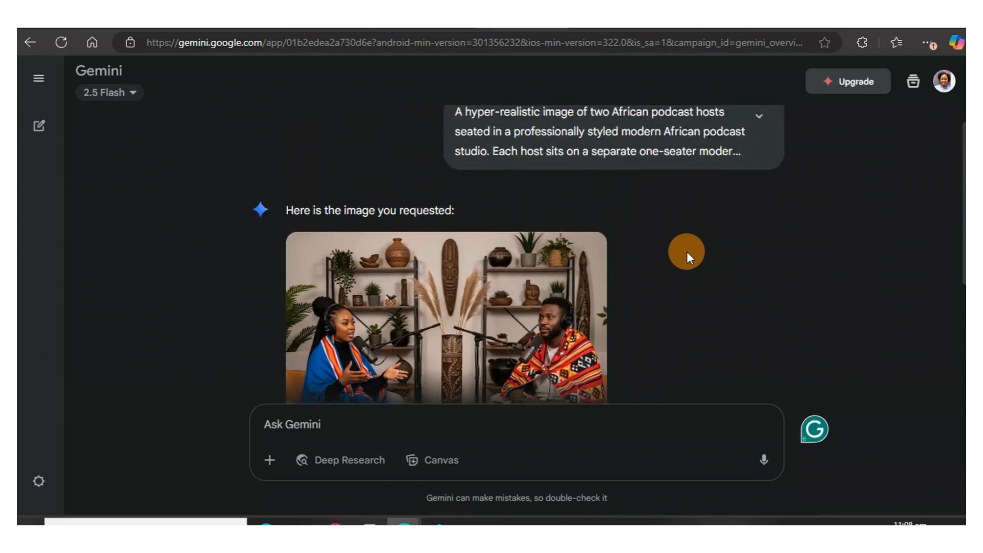
scroll(686, 251, "up", 1)
scroll(686, 251, "down", 3)
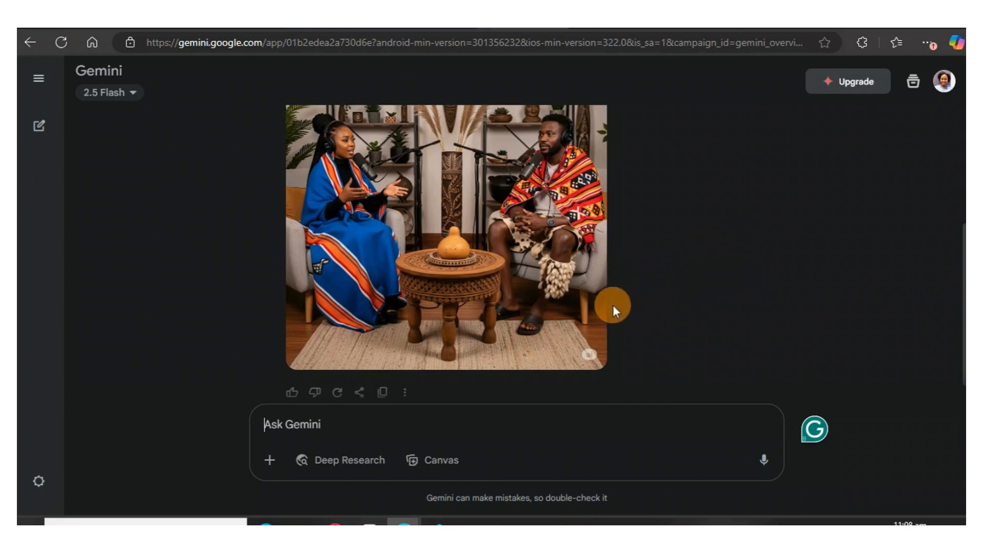
right_click(296, 428)
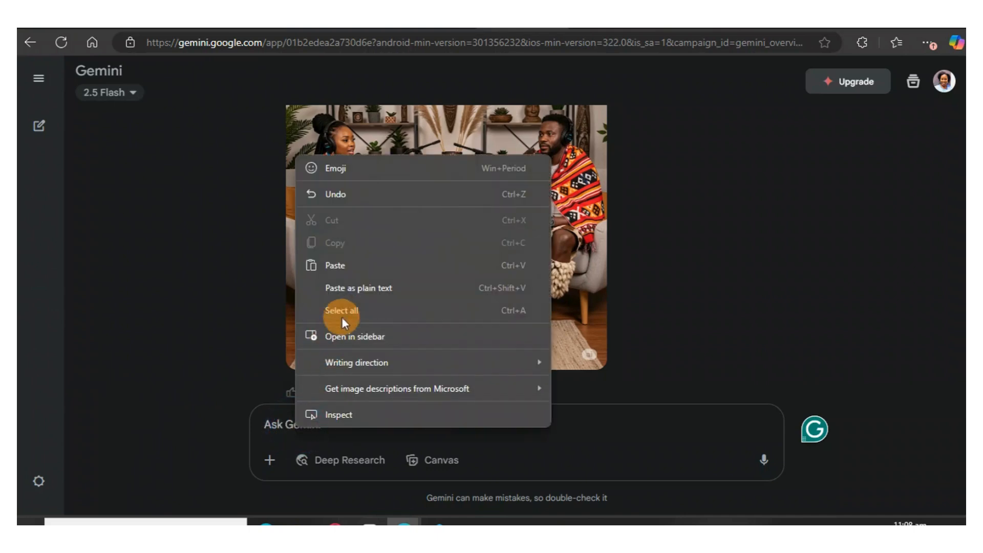
left_click(361, 266)
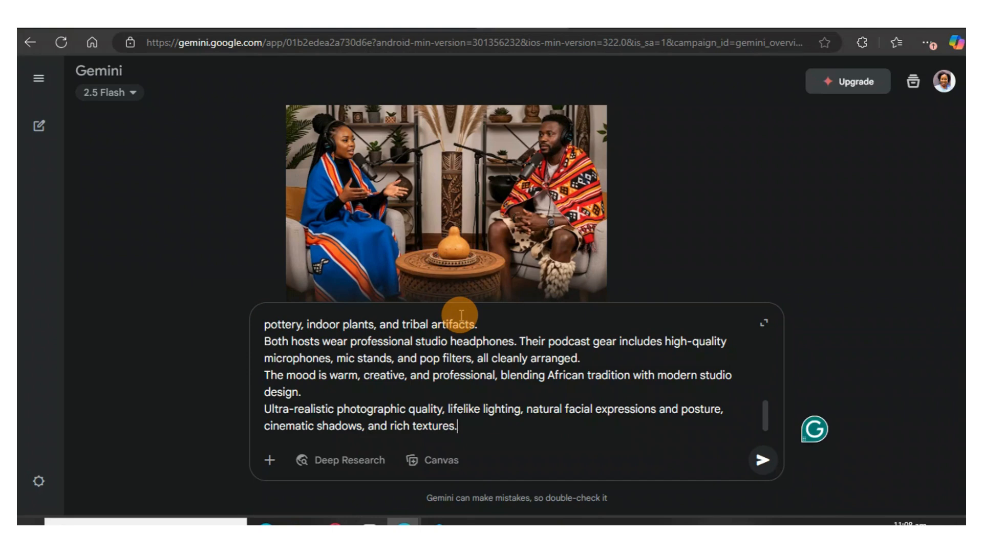
type("16.9 ratio")
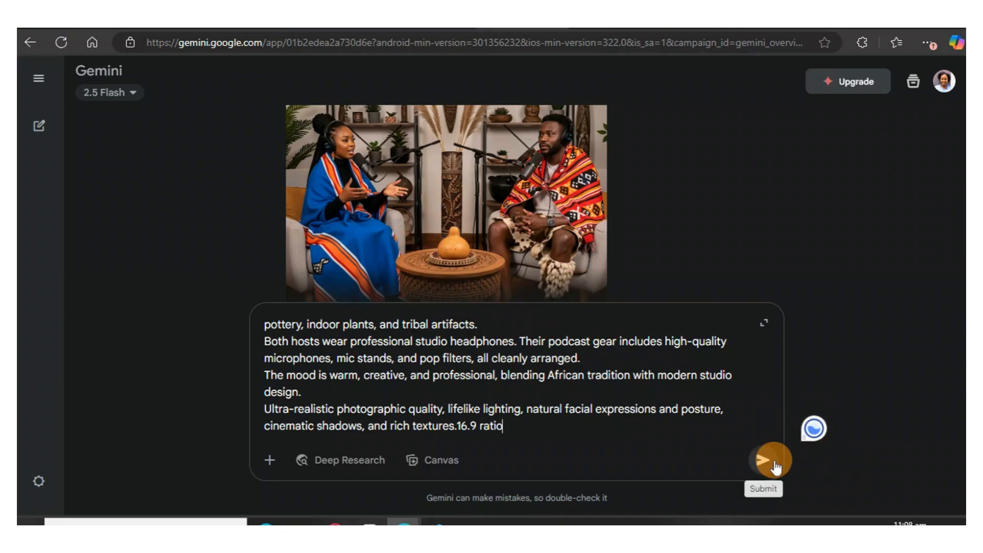
left_click(759, 469)
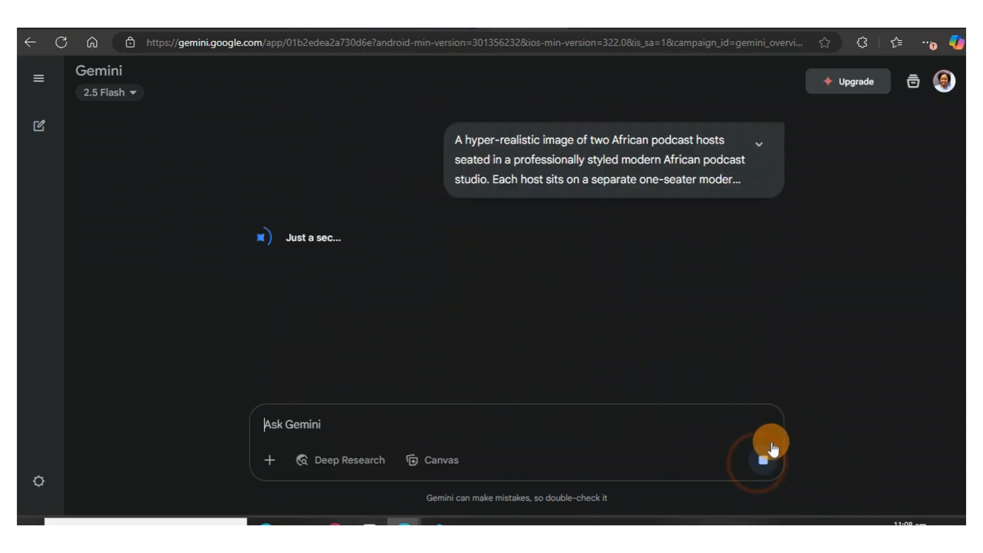
Open the new 16:9 image of the podcast hosts at full size and download it
scroll(576, 264, "up", 4)
scroll(576, 268, "up", 3)
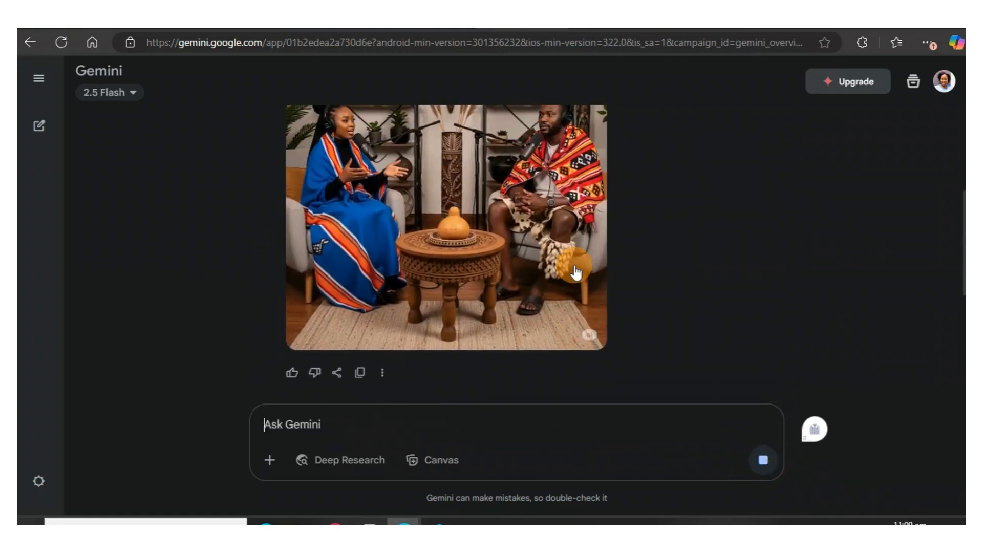
scroll(535, 269, "down", 6)
scroll(533, 268, "up", 5)
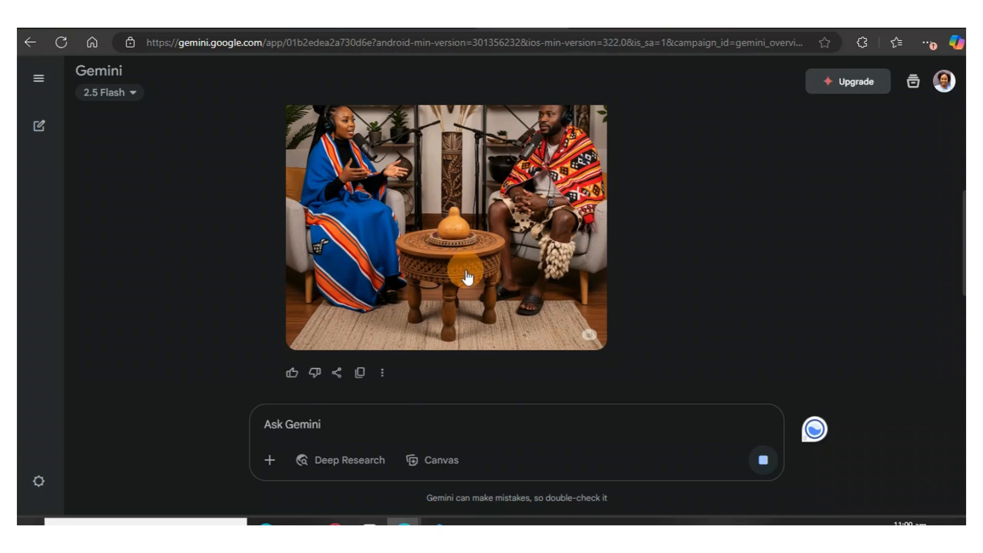
scroll(467, 277, "up", 2)
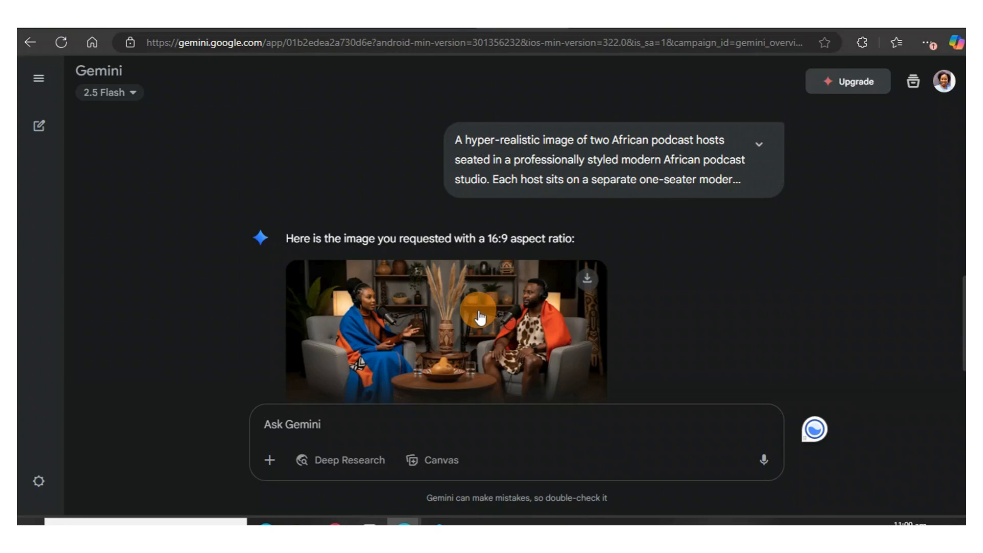
scroll(499, 325, "down", 1)
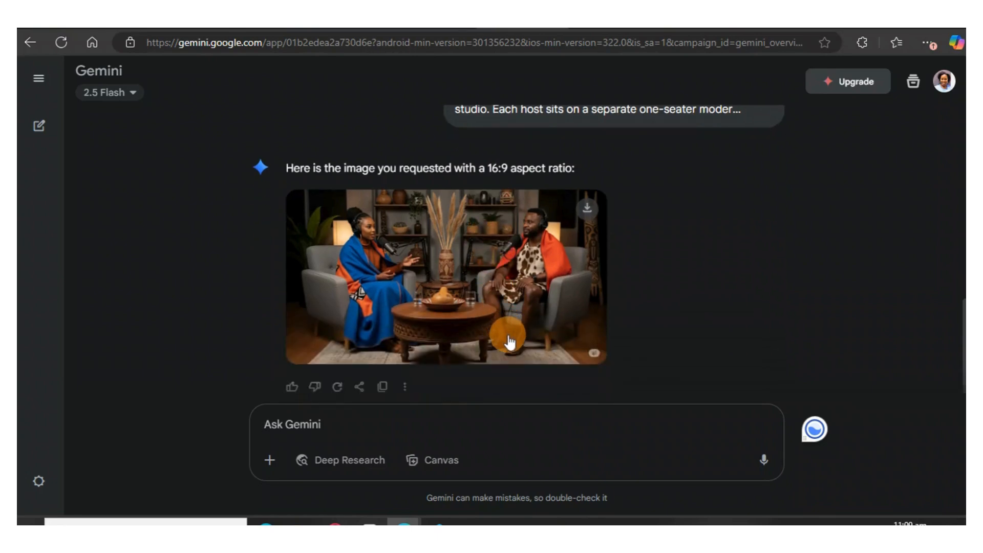
left_click(441, 331)
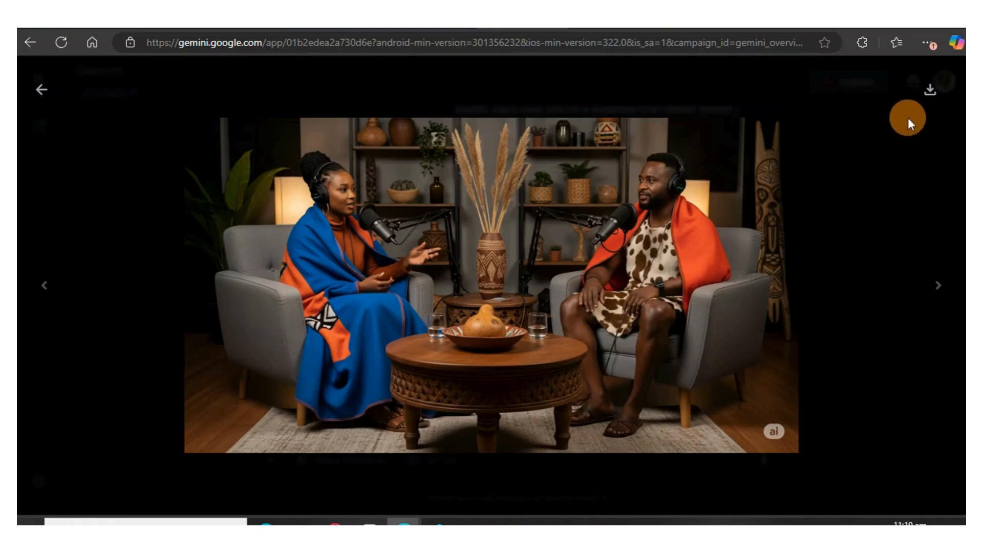
left_click(937, 103)
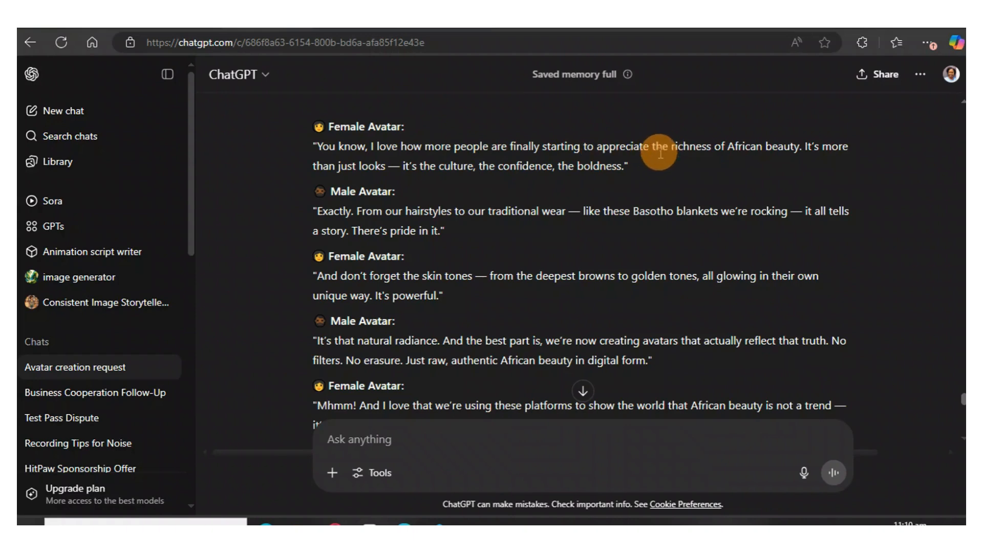
In the ChatGPT podcast script, copy the Female Avatar line beginning "You know, I love how more people"
left_click_drag(641, 163, 310, 142)
key("ctrl+c")
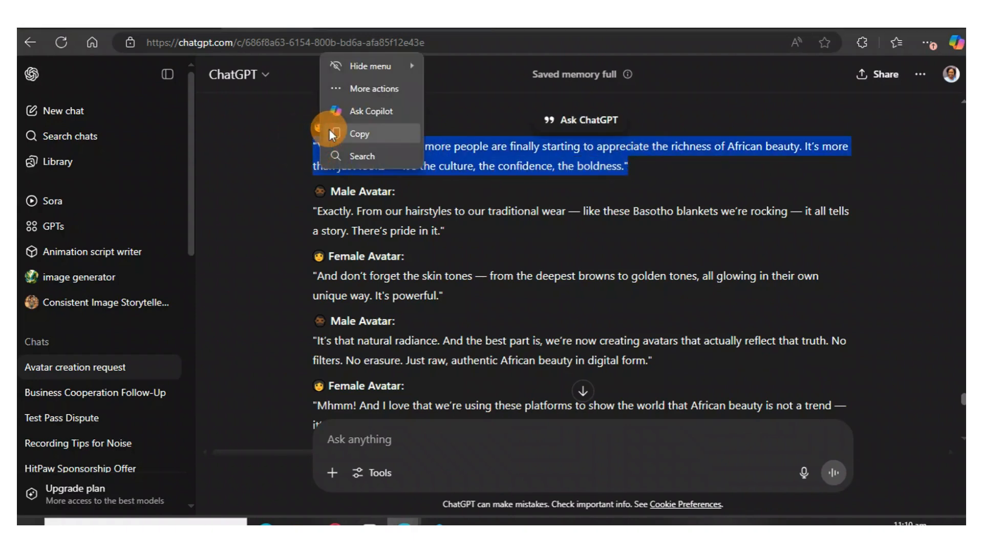
left_click(349, 133)
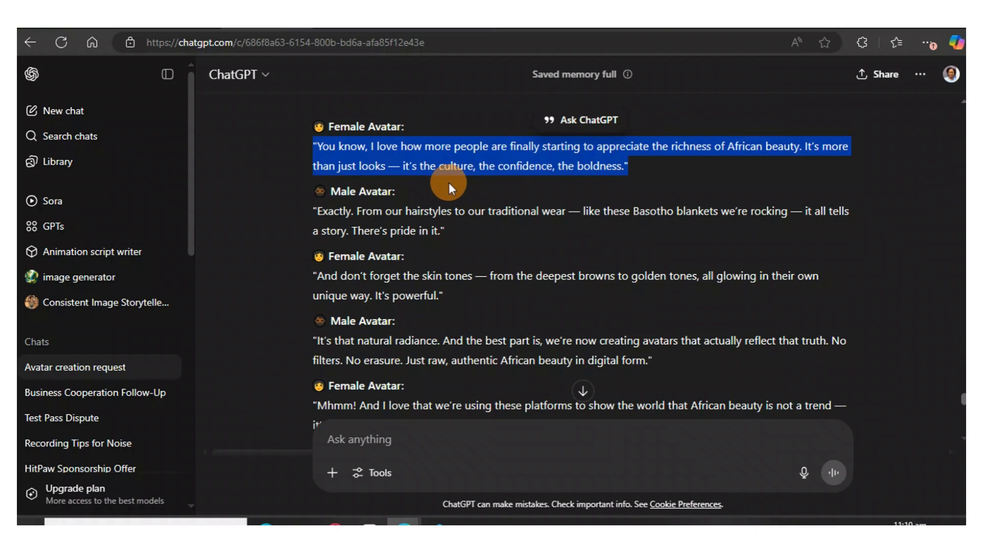
Switch to PopPop AI and clear the existing text from the Text to Speech script
left_click(615, 27)
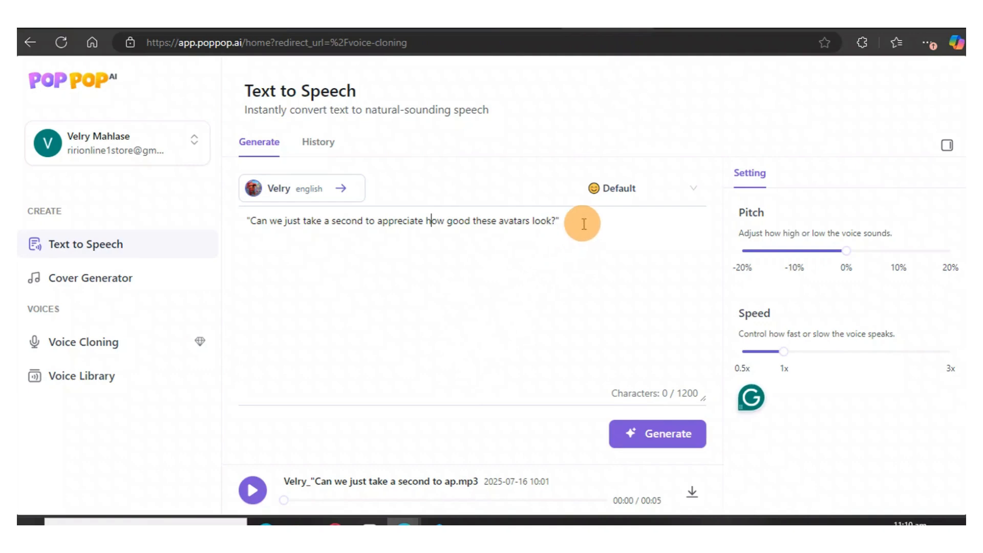
left_click_drag(583, 223, 215, 223)
key("BackSpace")
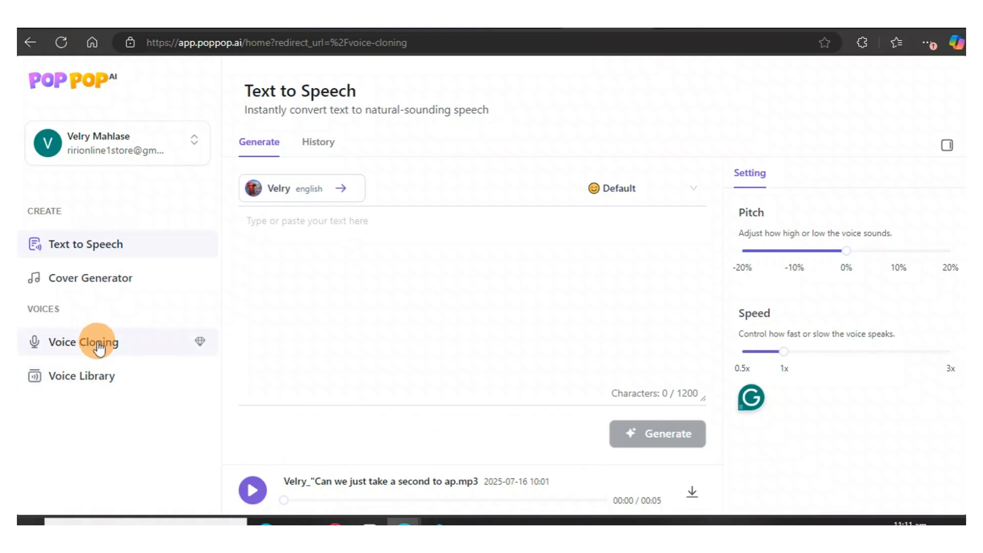
Start an Instant AI Voice Cloning with the speaker's name as voice name, language English and gender Female
left_click(94, 341)
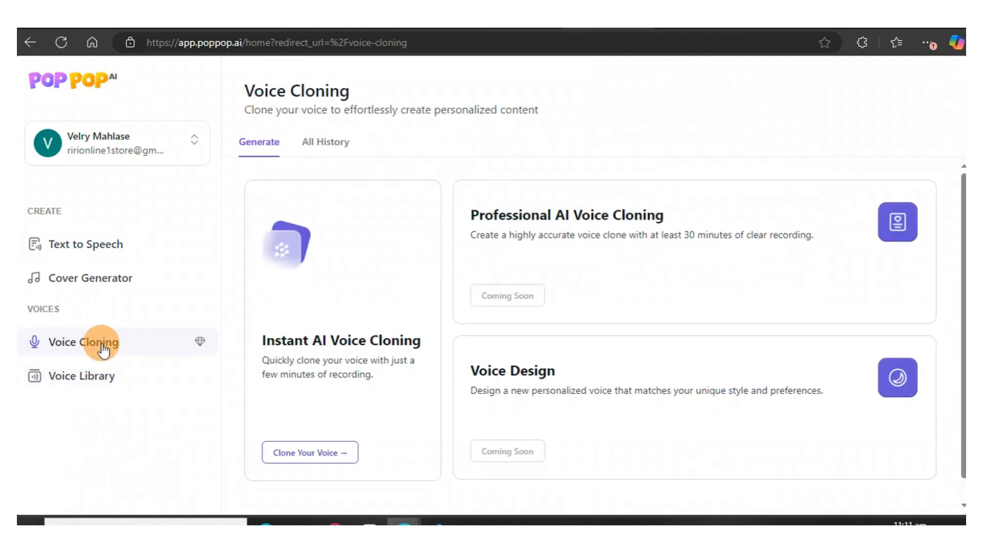
left_click(318, 454)
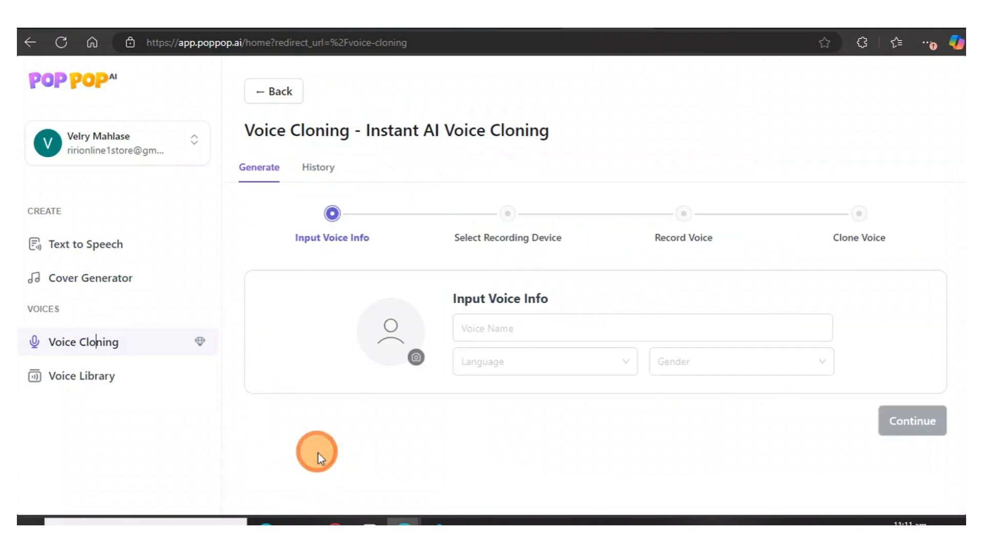
left_click(464, 330)
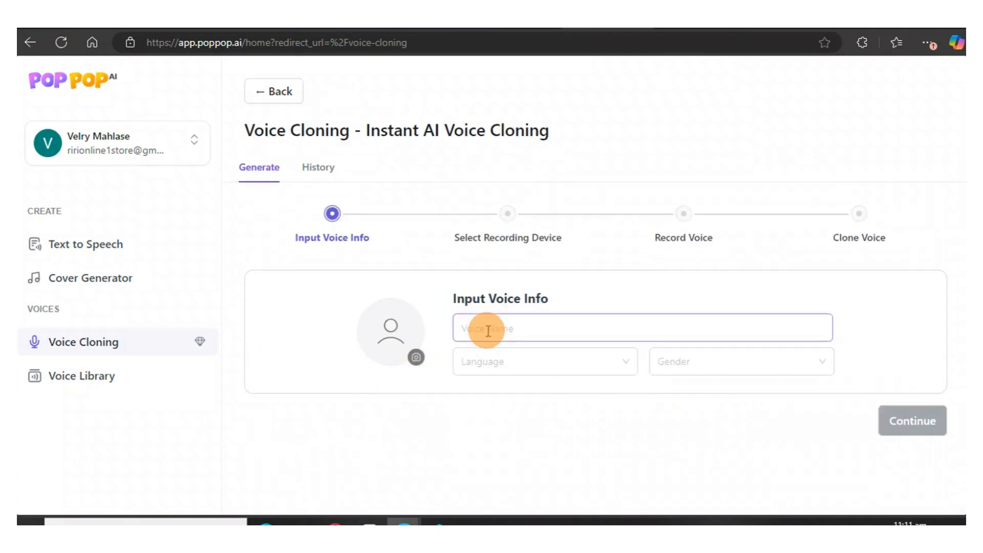
type("velry")
left_click(499, 361)
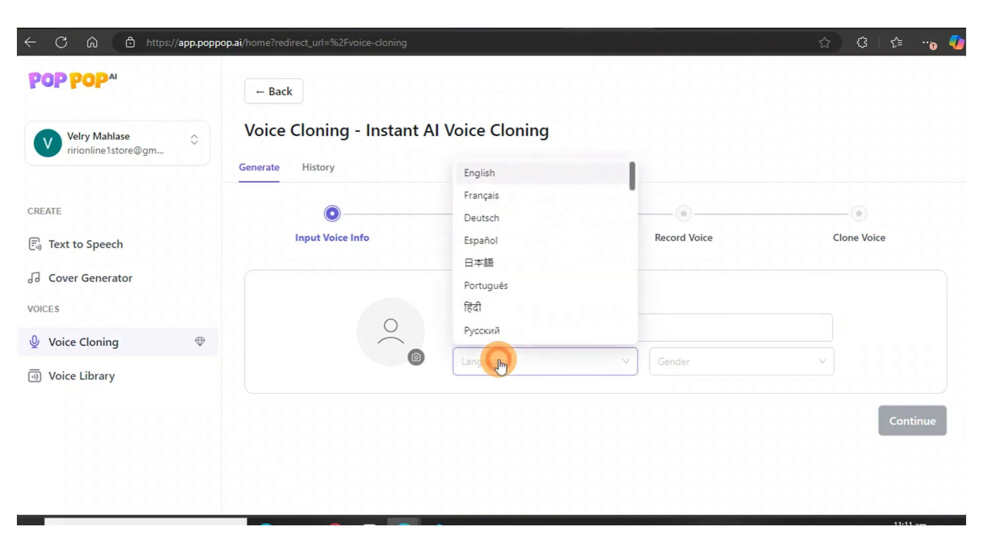
left_click(486, 174)
left_click(711, 362)
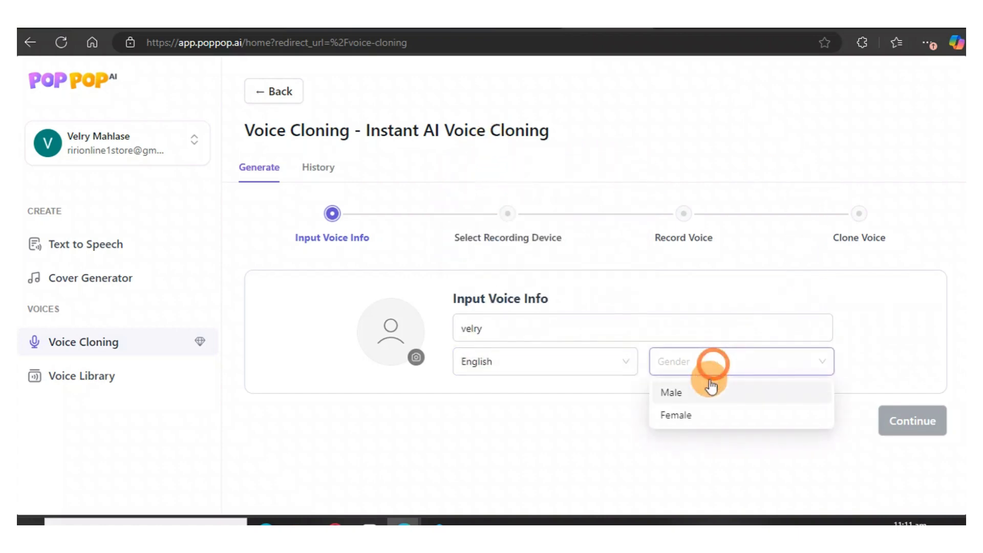
left_click(688, 415)
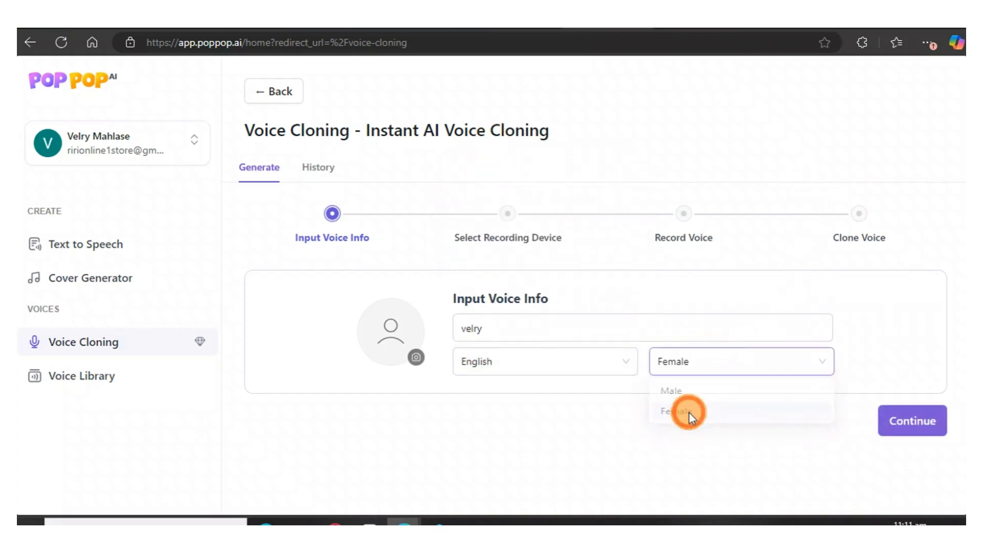
left_click(901, 425)
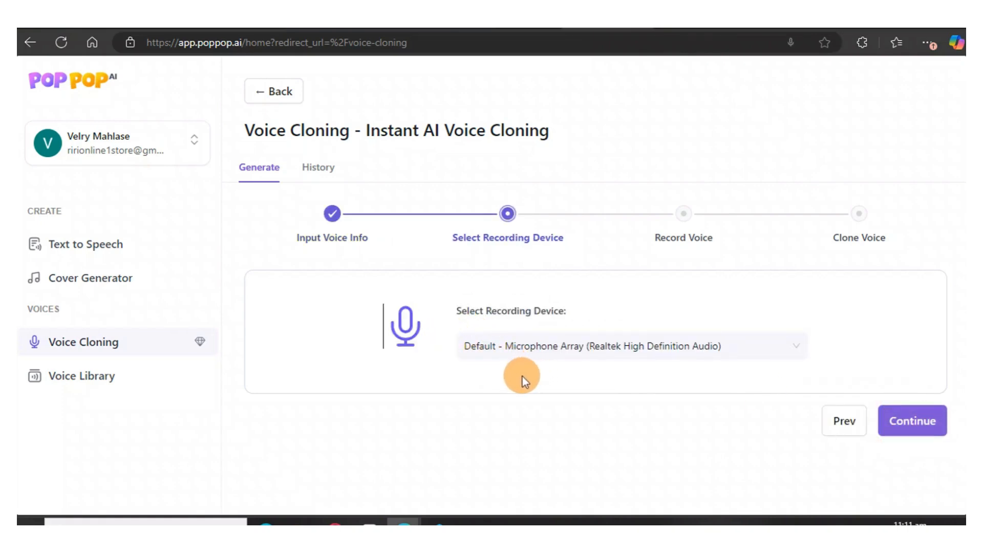
Record a sample of the displayed reading passage with the default microphone array and clone the voice from it
left_click(914, 429)
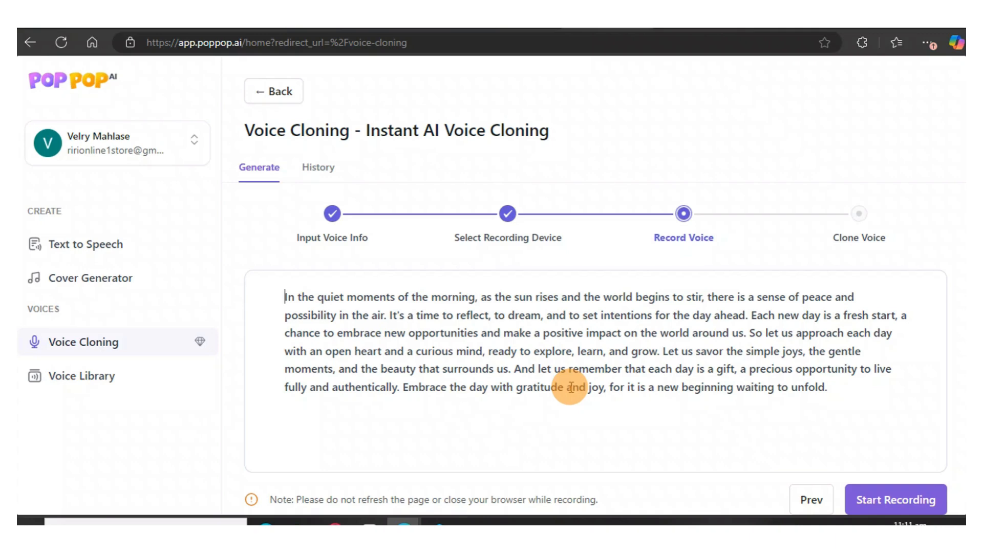
left_click(875, 502)
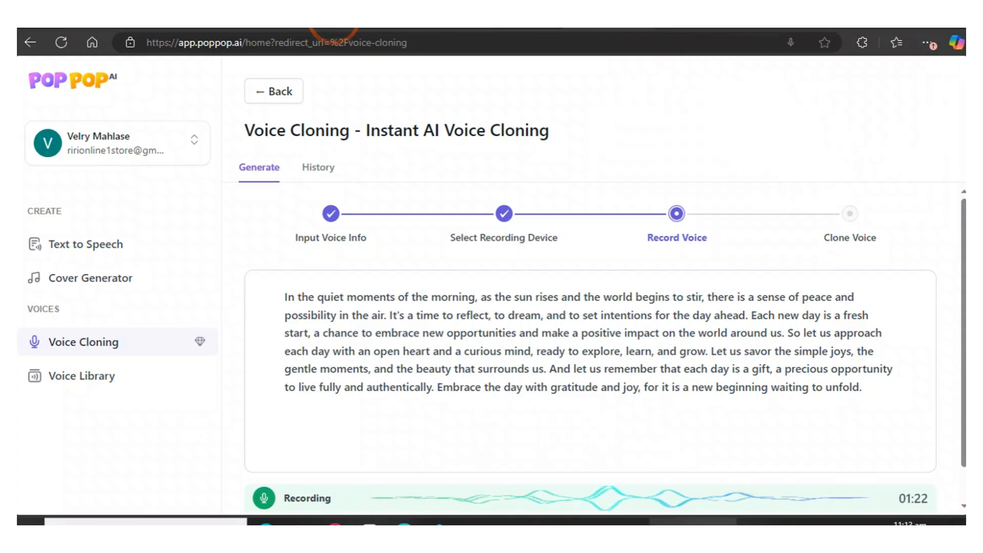
scroll(733, 408, "down", 1)
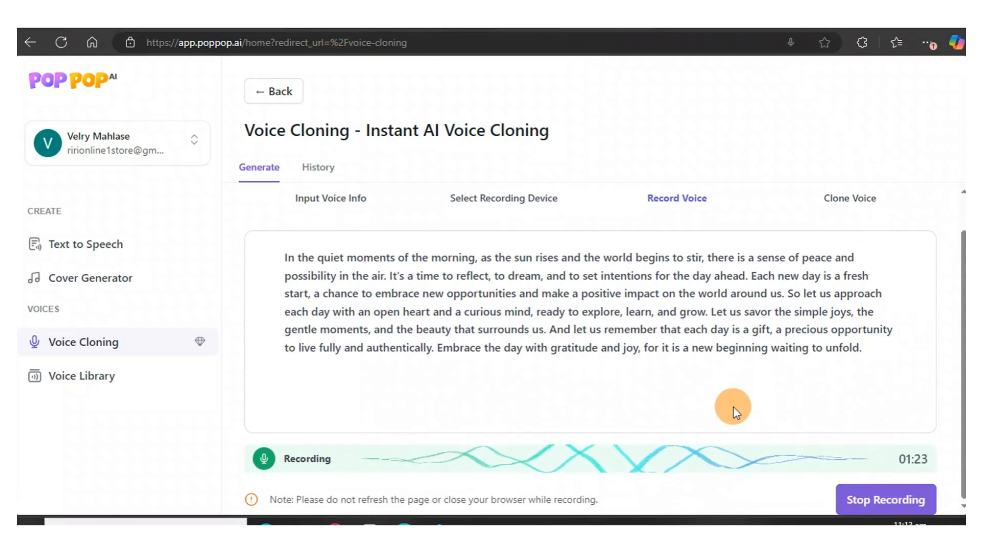
left_click(876, 500)
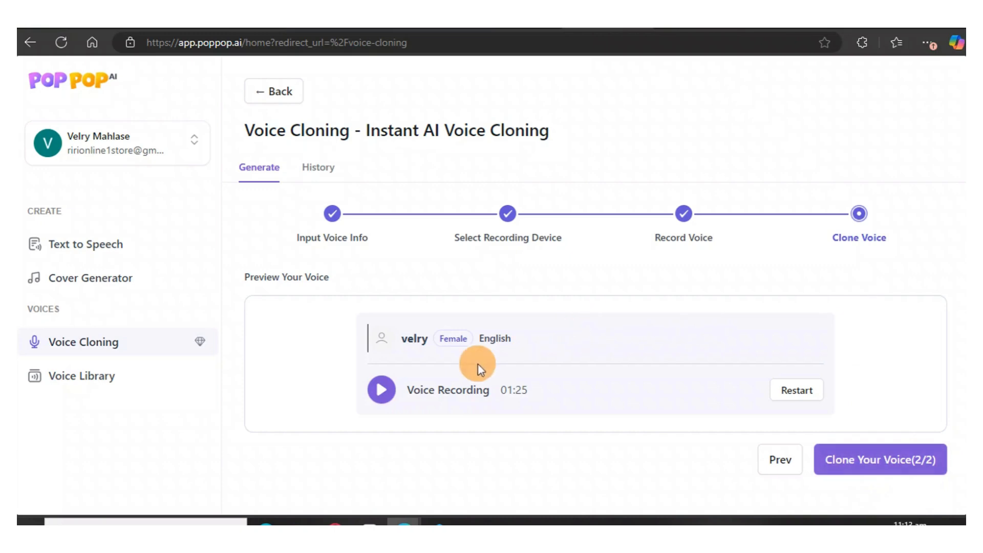
left_click(382, 393)
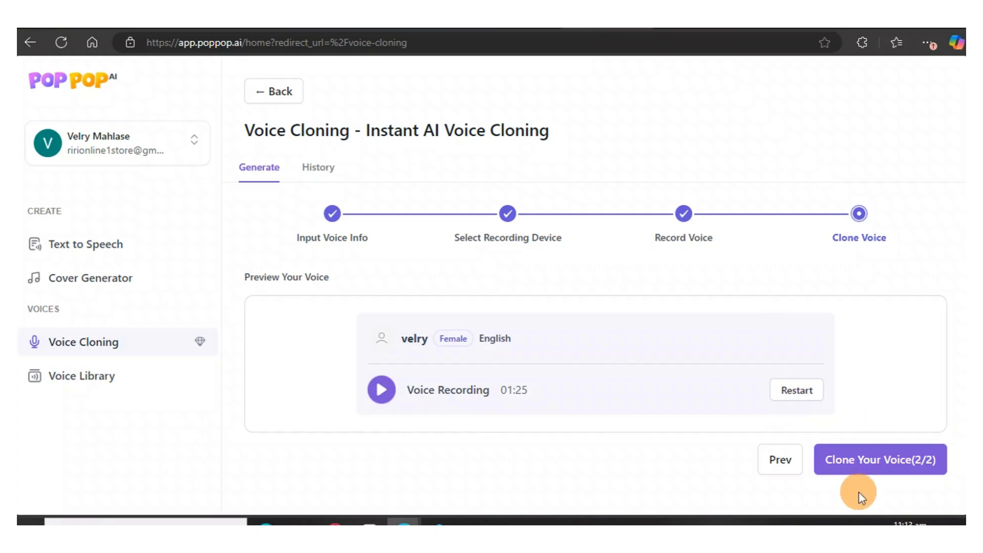
left_click(830, 465)
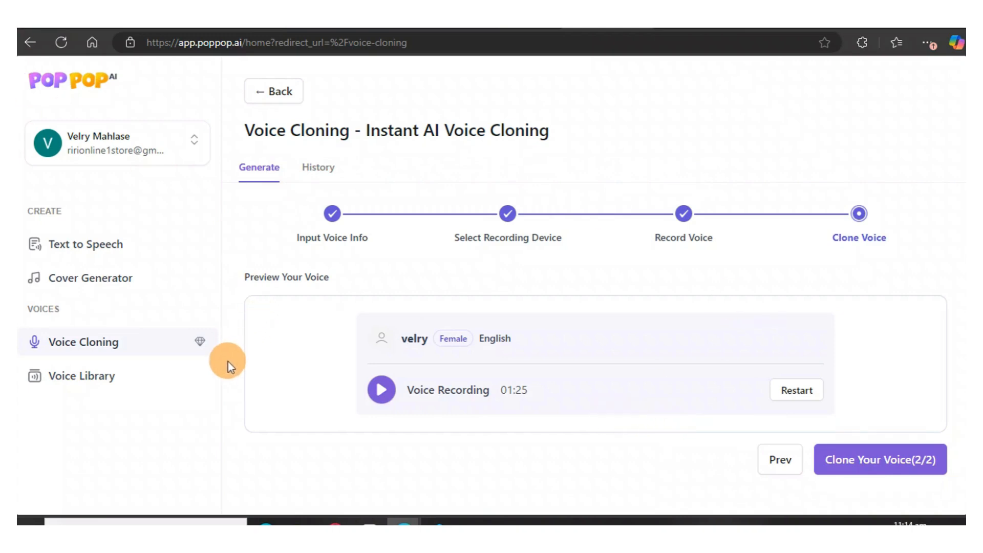
Return to Text to Speech and choose the personal cloned voice that has a profile picture
left_click(94, 252)
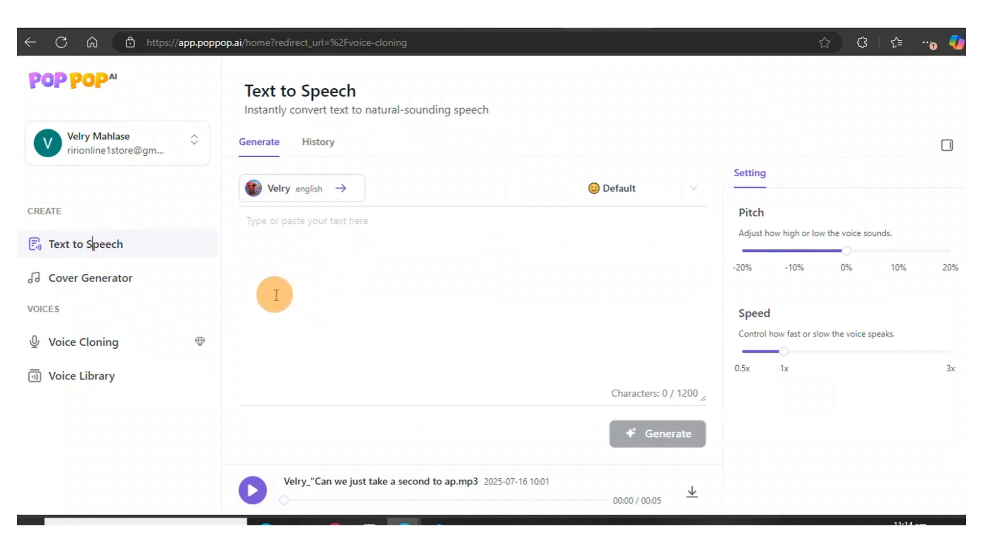
left_click(337, 189)
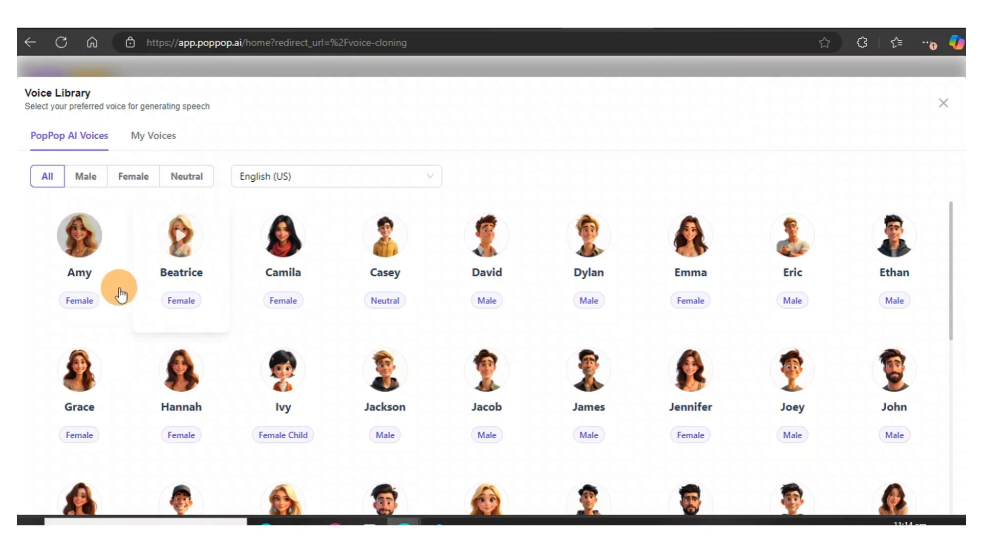
left_click(153, 141)
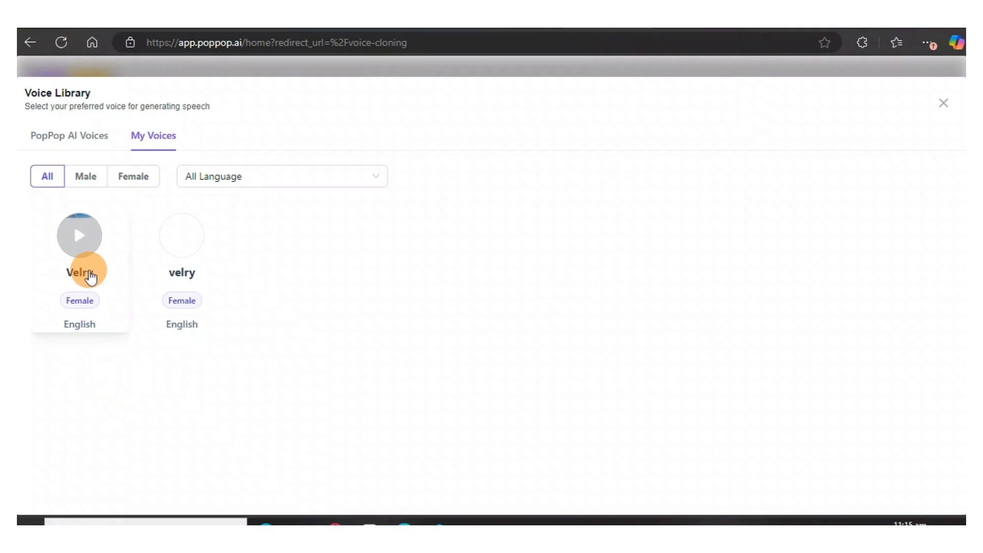
left_click(90, 276)
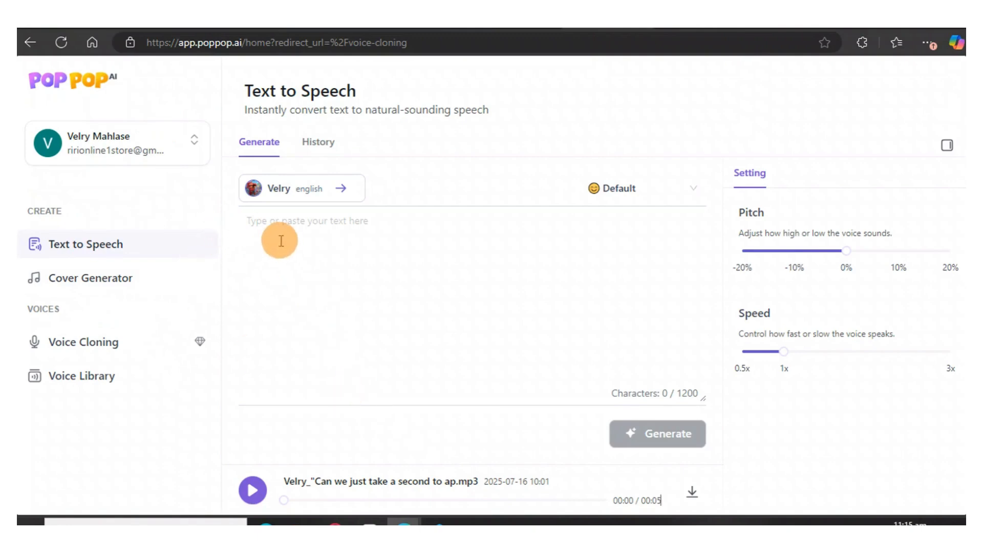
Paste the copied line beginning "You know, I love how more people", generate its speech and download the audio
right_click(255, 224)
left_click(294, 332)
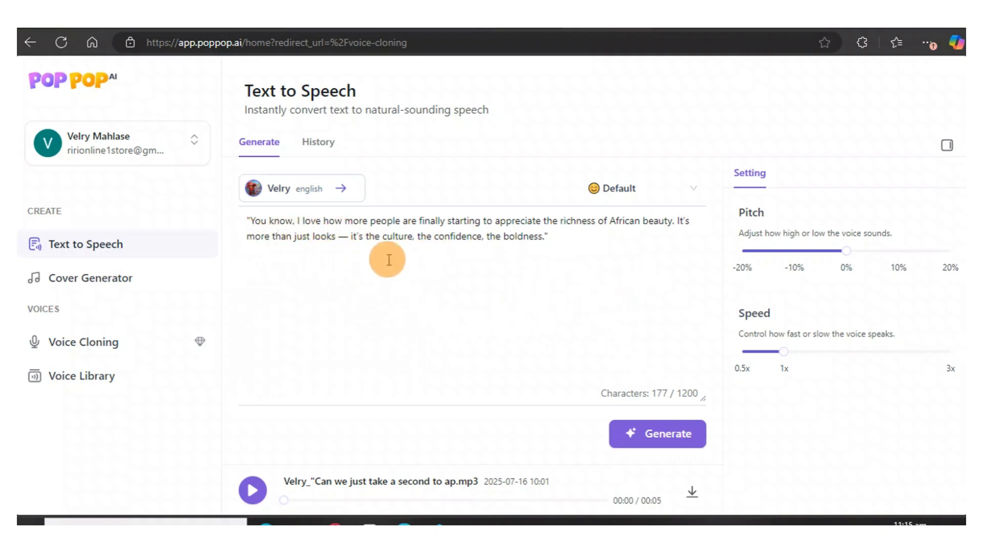
left_click(643, 445)
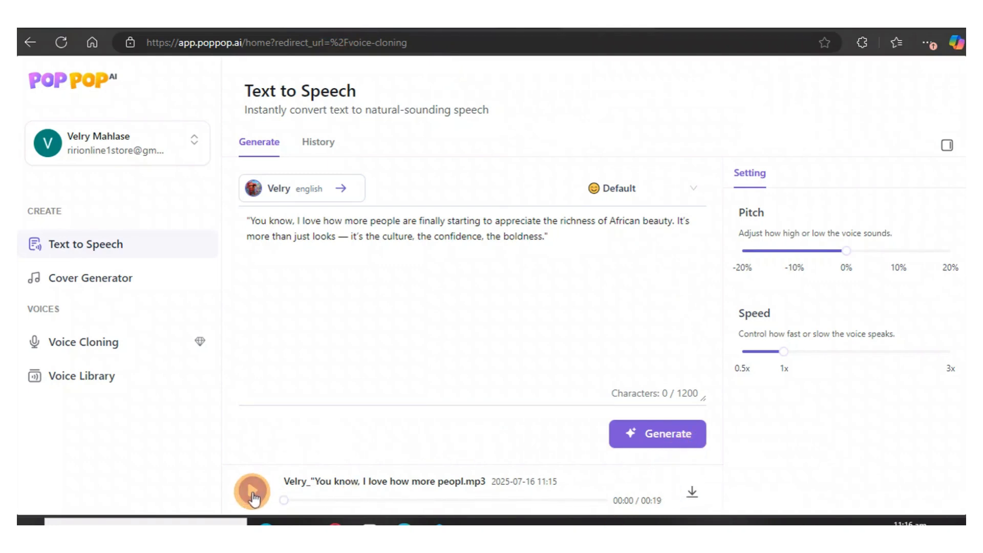
left_click(693, 494)
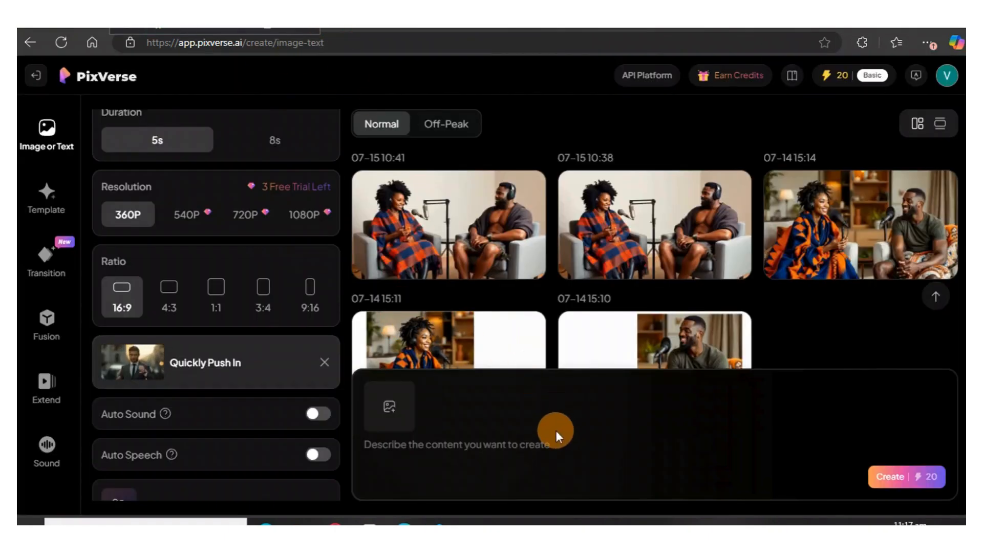
Switch to PixVerse, upload Leonardo_Phoenix_10_A_hyperrealistic_image_of_two_African_podc_3 (1) and paste the prompt beginning "The woman on the left talks"
left_click(392, 407)
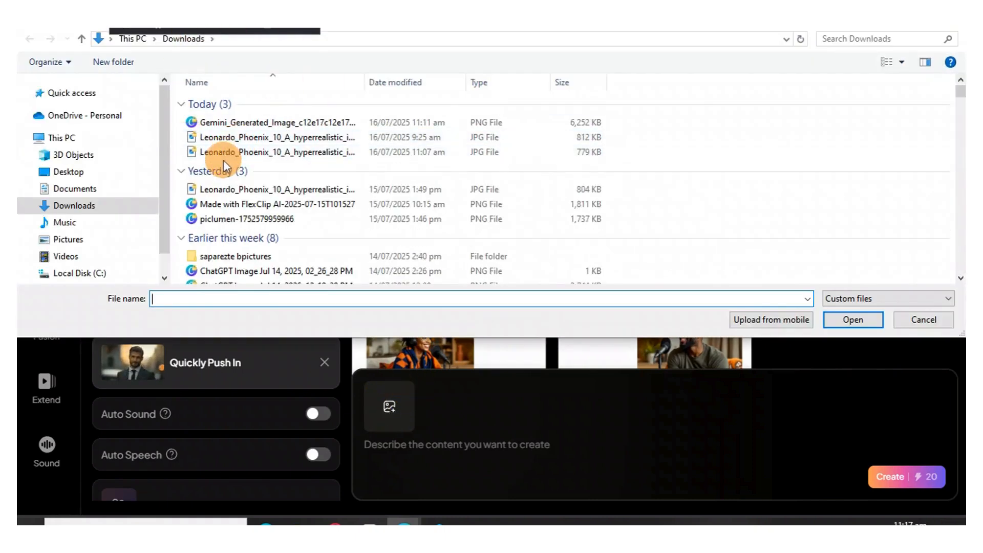
left_click_drag(240, 151, 250, 150)
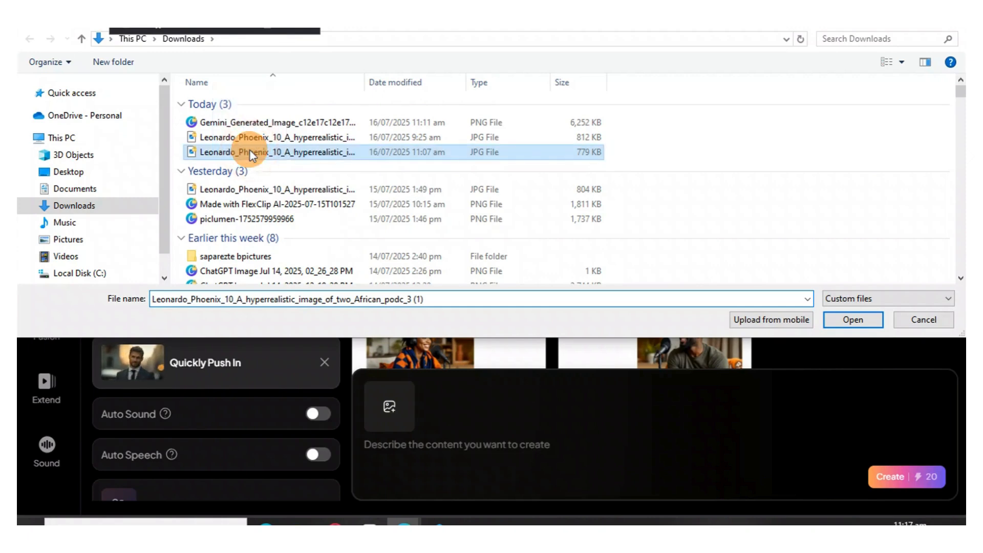
left_click(853, 319)
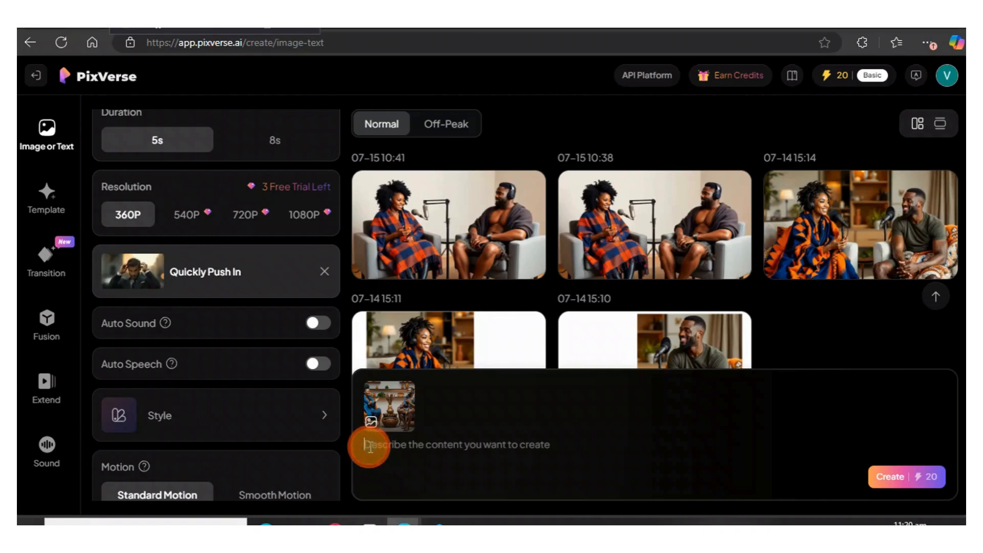
right_click(367, 445)
left_click(439, 285)
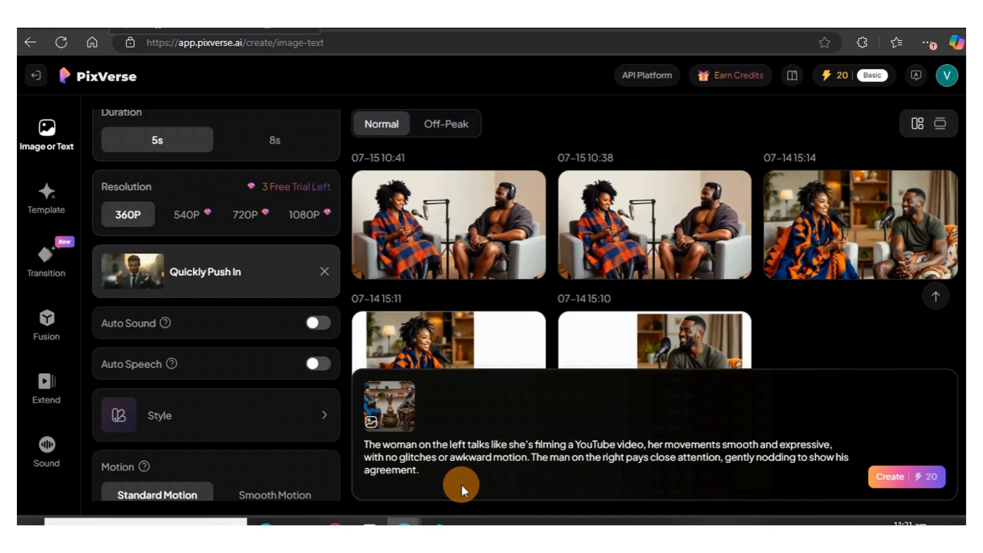
Set the video's camera movement to Dolly Zoom
scroll(177, 249, "up", 1)
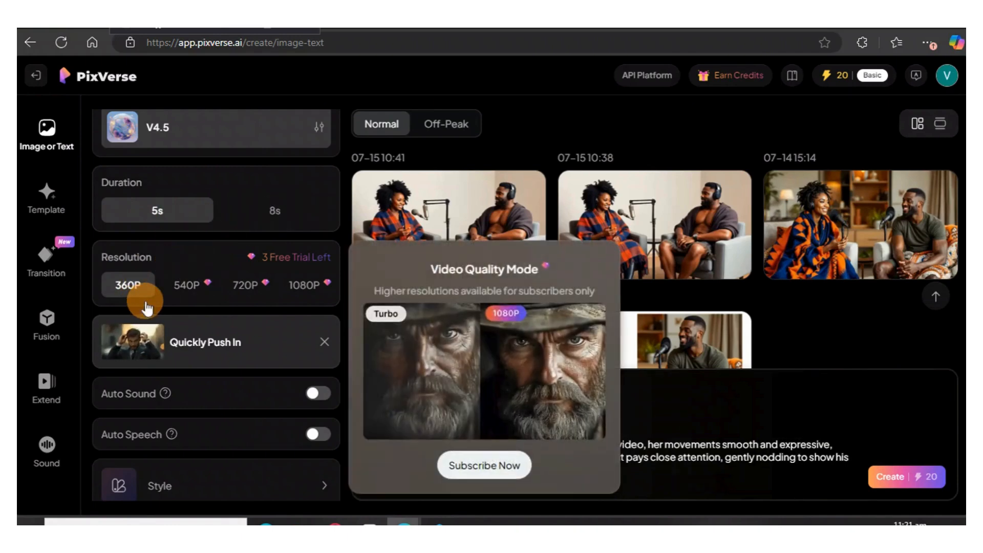
scroll(126, 271, "down", 1)
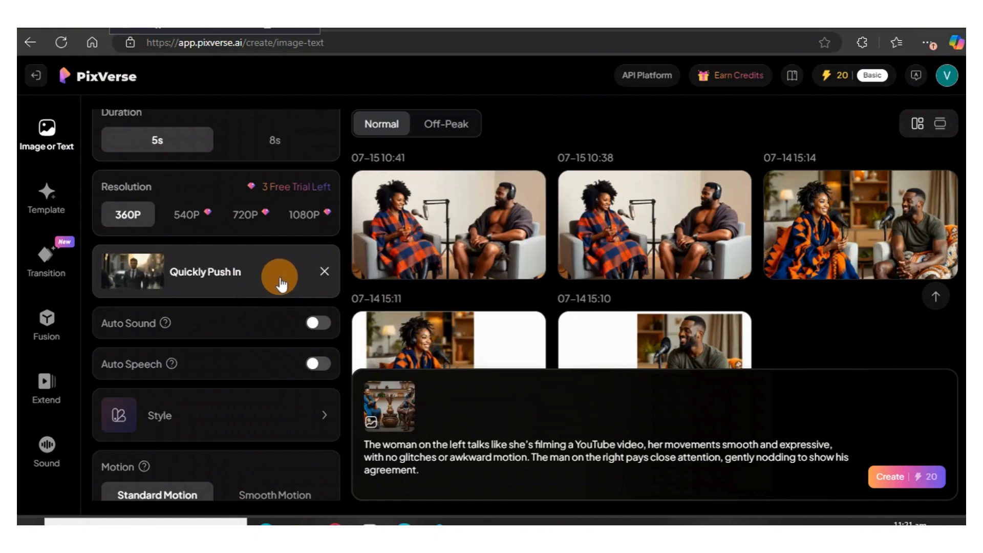
left_click(281, 284)
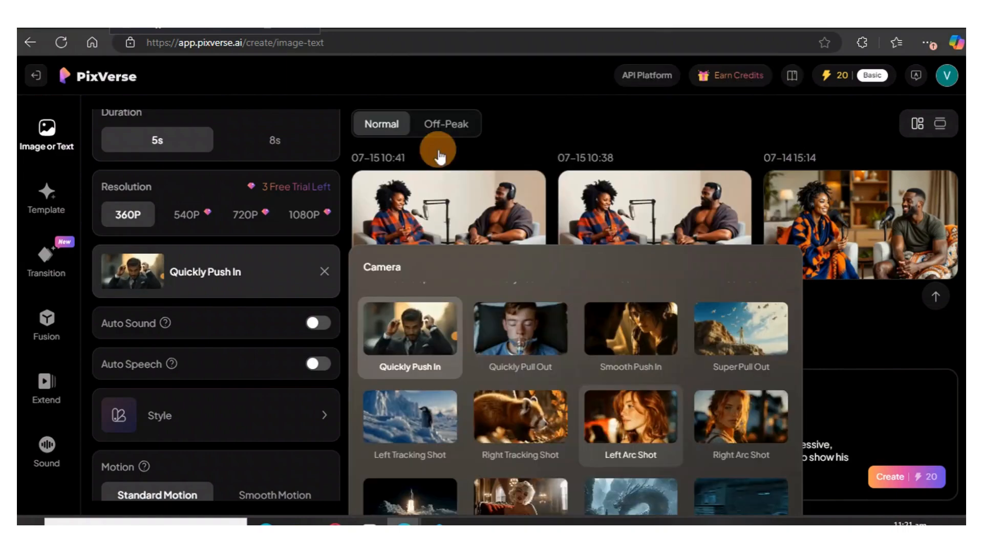
scroll(643, 279, "up", 3)
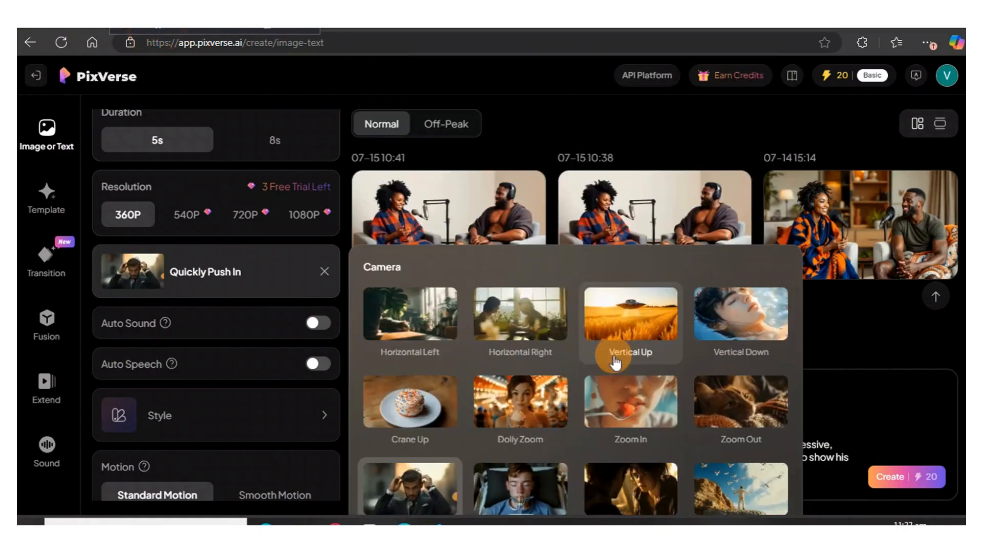
left_click(520, 413)
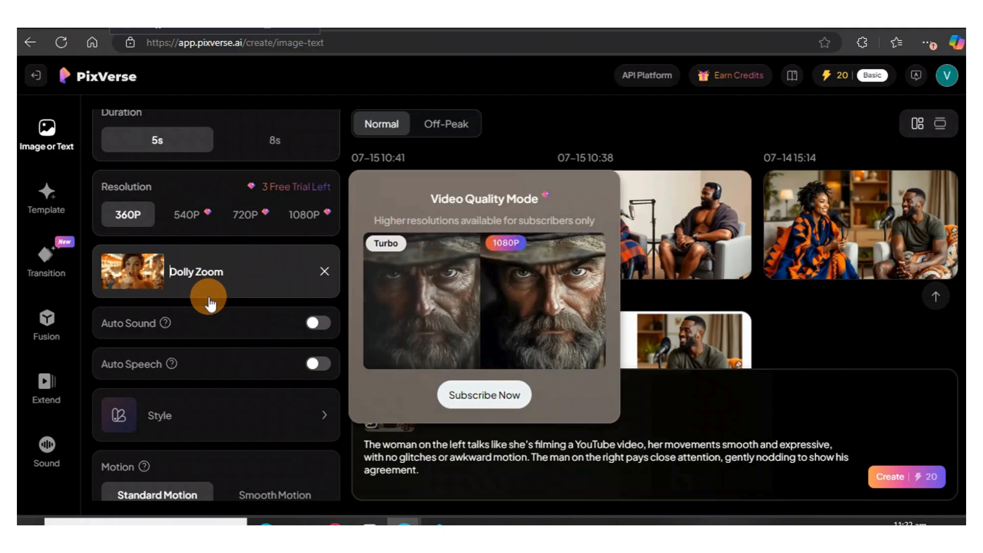
Try Smooth Motion for the video and return the motion setting to Standard Motion
scroll(237, 300, "down", 3)
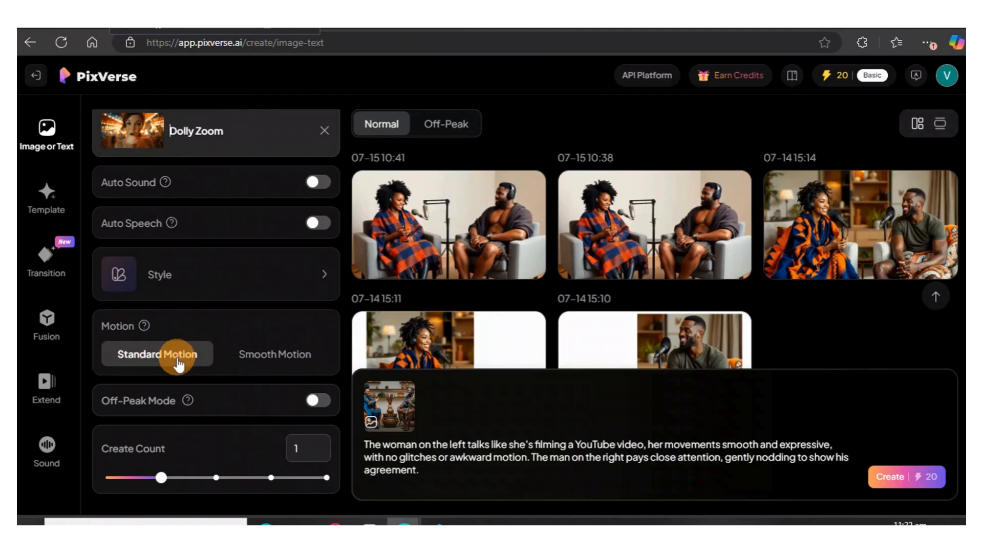
left_click(255, 358)
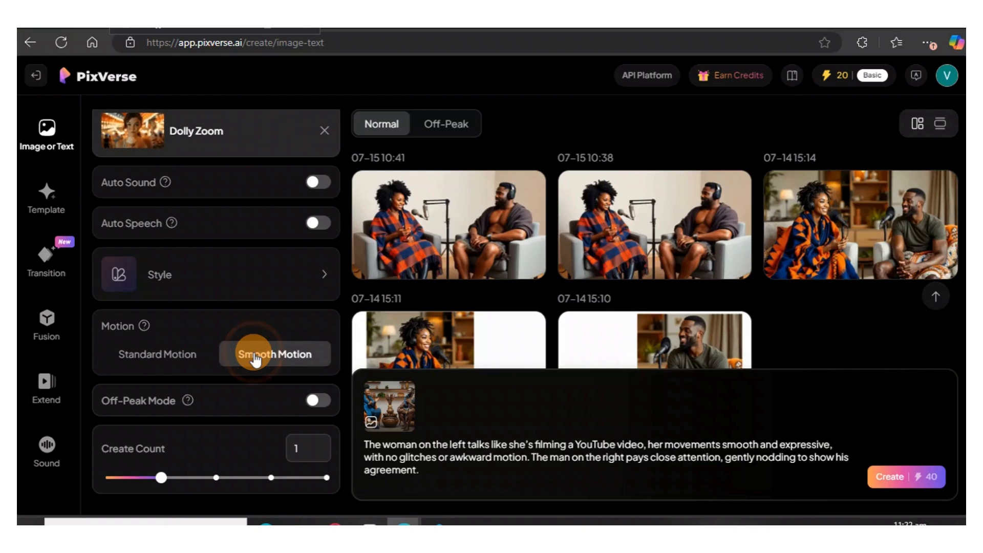
left_click(914, 476)
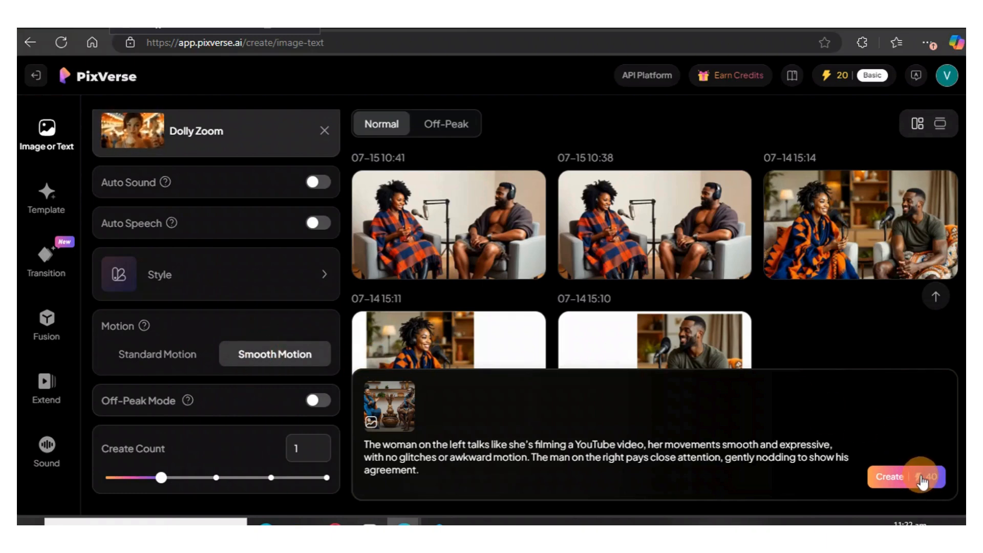
left_click(187, 353)
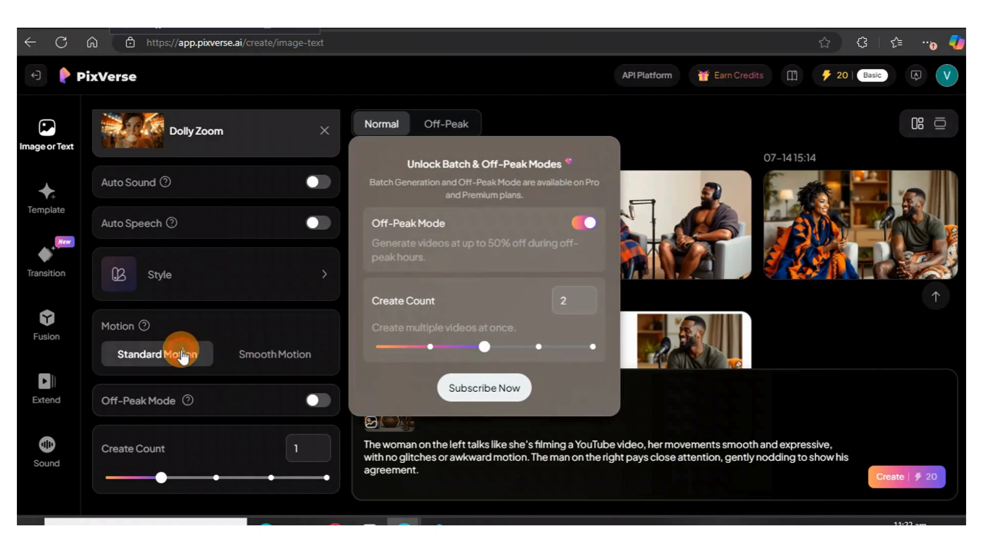
Turn on Auto Sound for the video
scroll(179, 327, "up", 2)
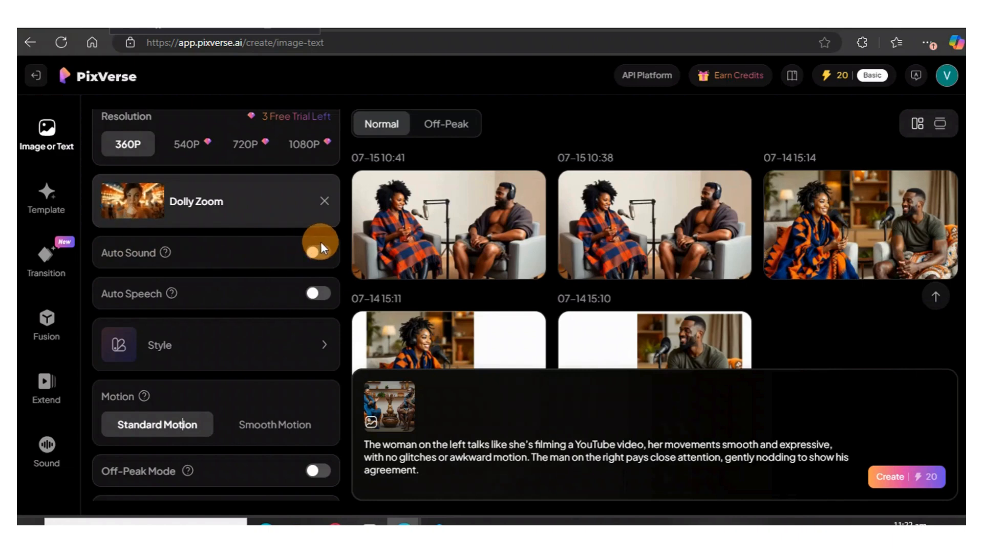
left_click(313, 253)
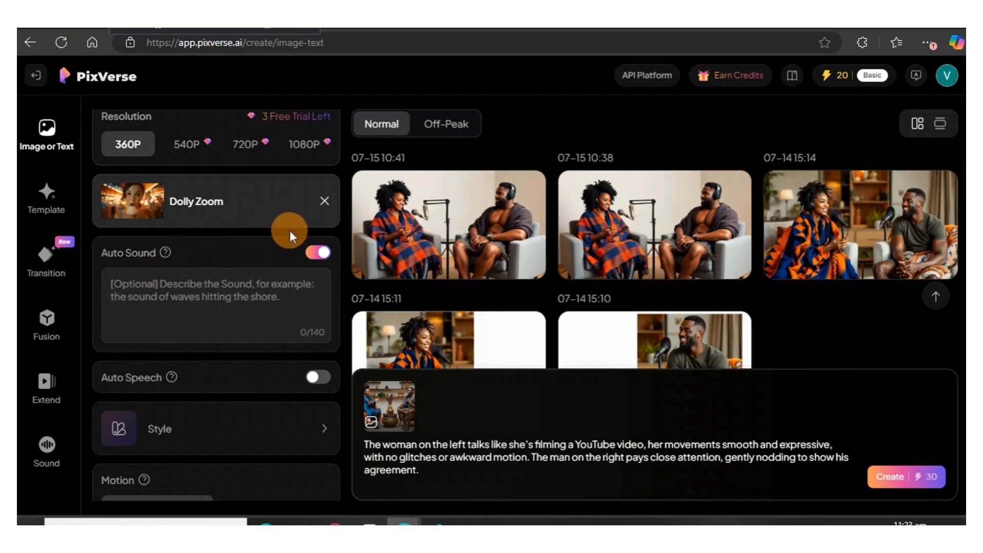
Turn off Auto Sound and generate the podcast video from the uploaded image and prompt
left_click(318, 252)
scroll(439, 317, "down", 2)
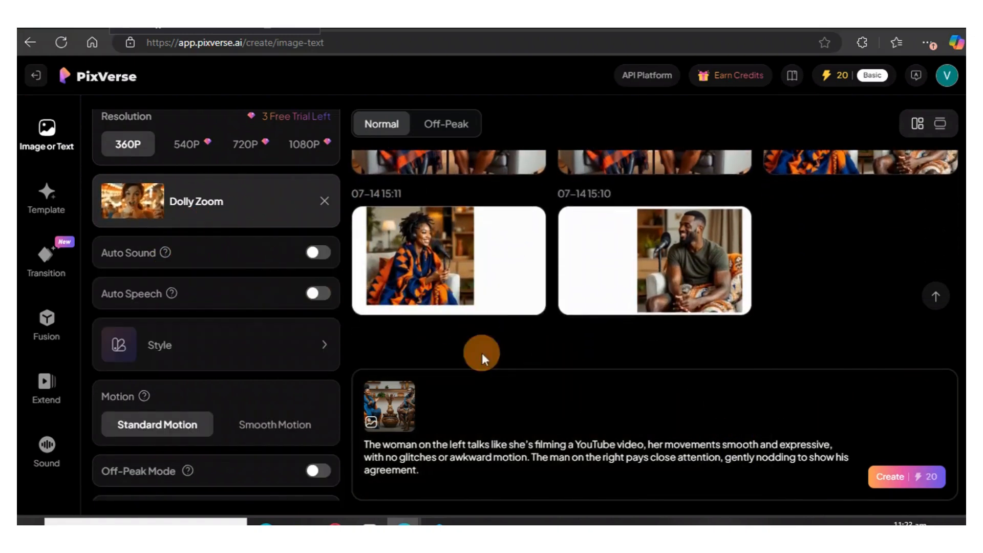
scroll(481, 359, "up", 3)
left_click(891, 476)
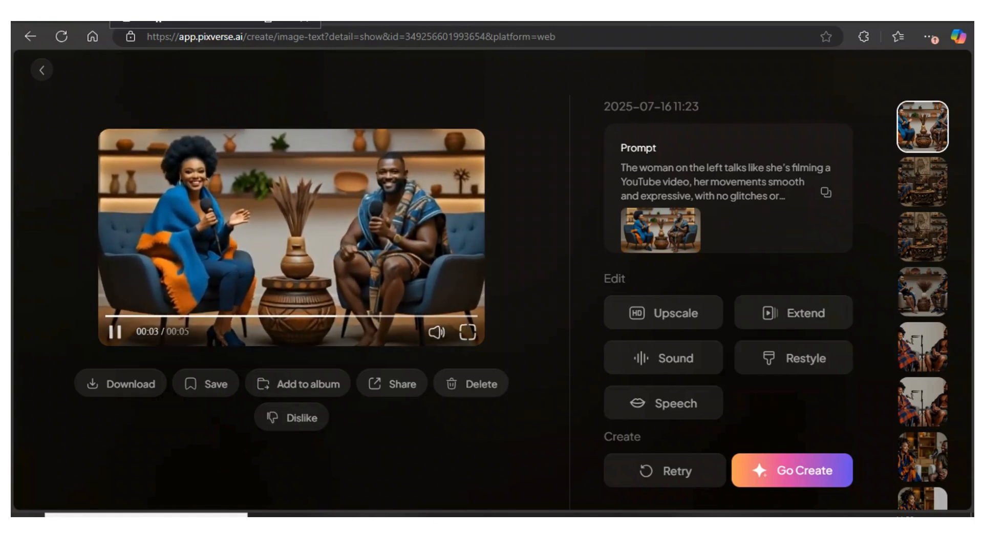
left_click(38, 73)
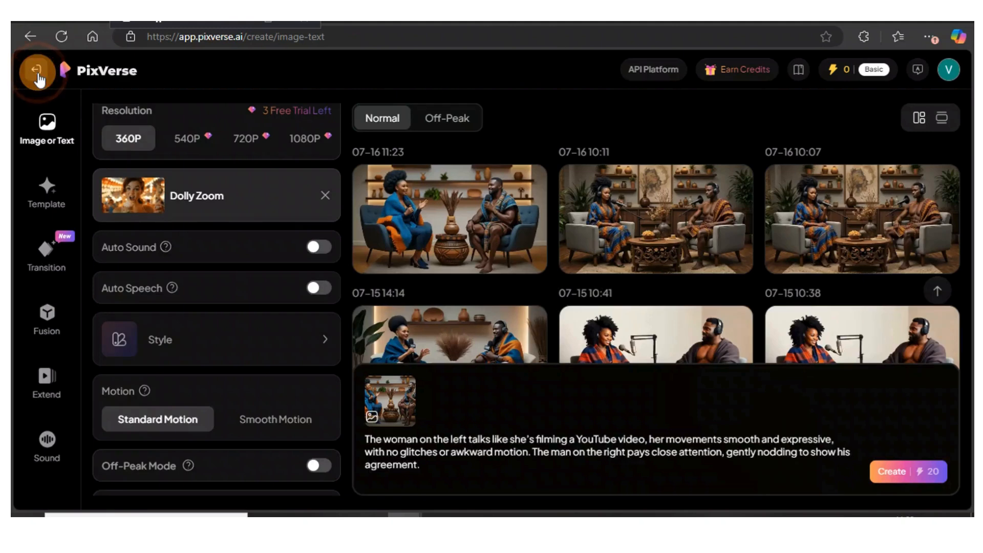
mouse_move(450, 254)
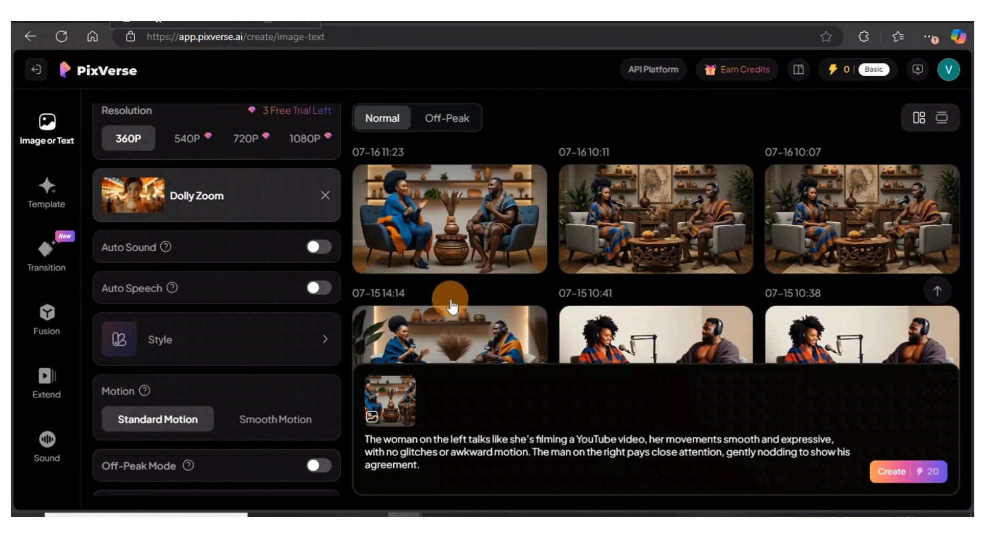
Switch to DreamFace and select the video of the two hosts in blue armchairs as the avatar
left_click(518, 19)
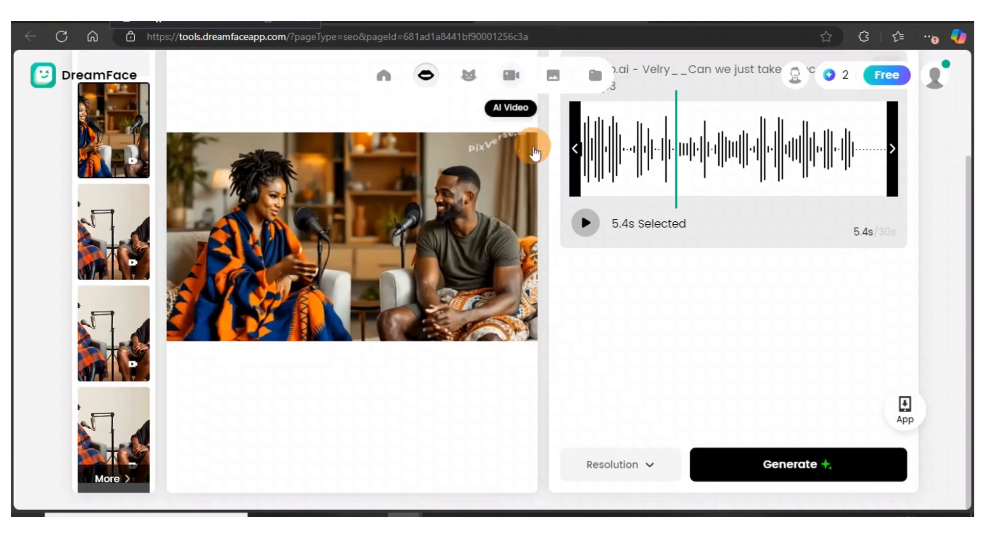
mouse_move(383, 75)
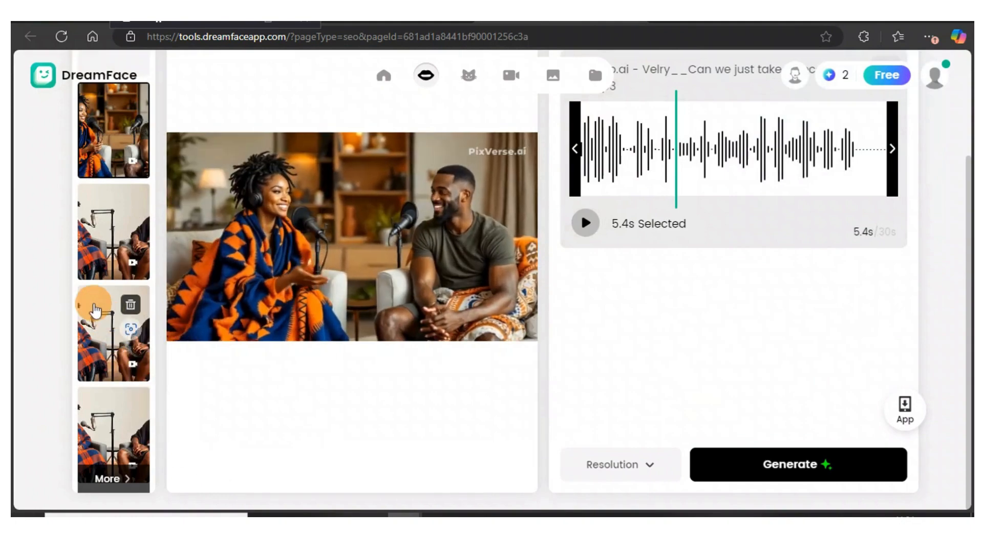
scroll(113, 231, "up", 3)
left_click(110, 158)
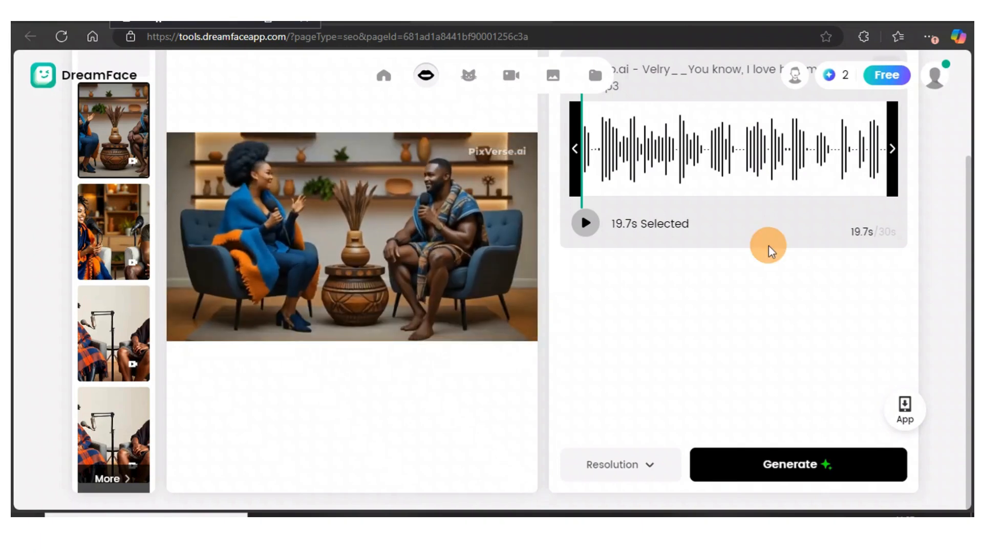
Replace the avatar's audio with the "You know, I love how more peopl (2)" MP3 from Downloads and generate the avatar video
scroll(770, 243, "up", 2)
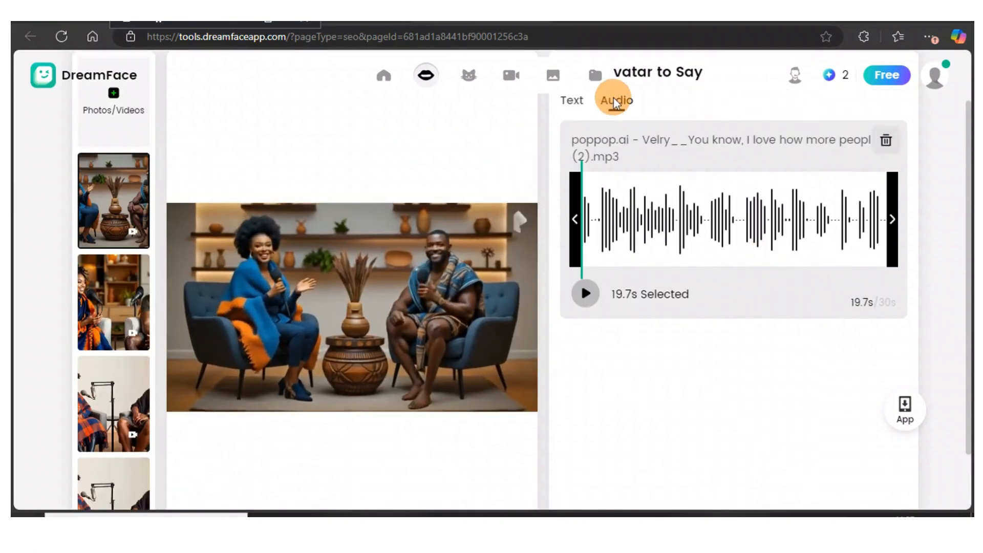
left_click(886, 148)
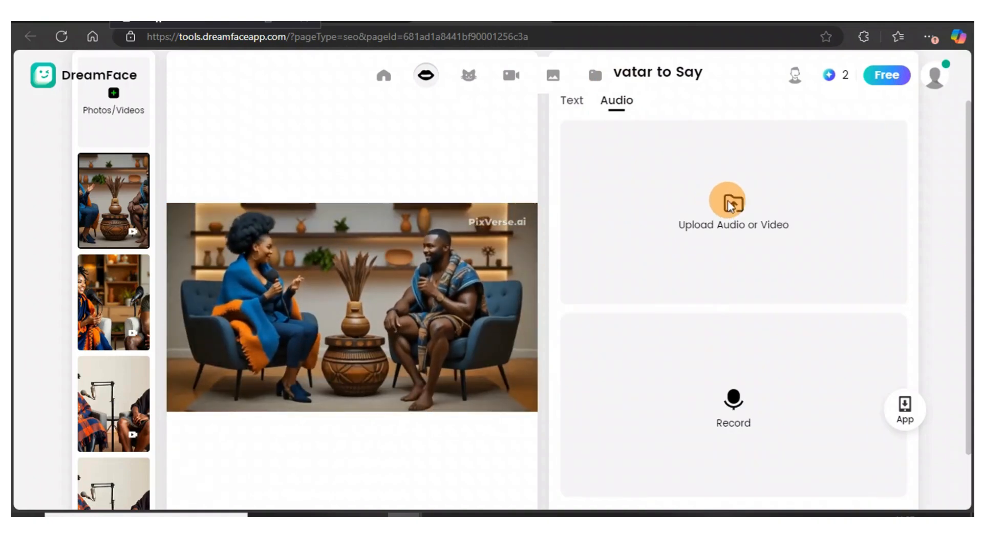
left_click(731, 205)
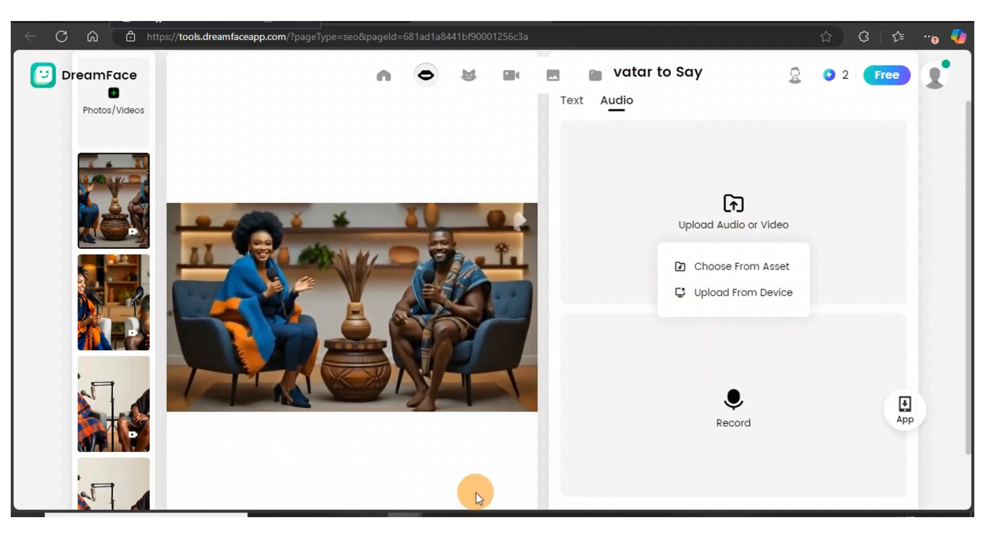
left_click(717, 295)
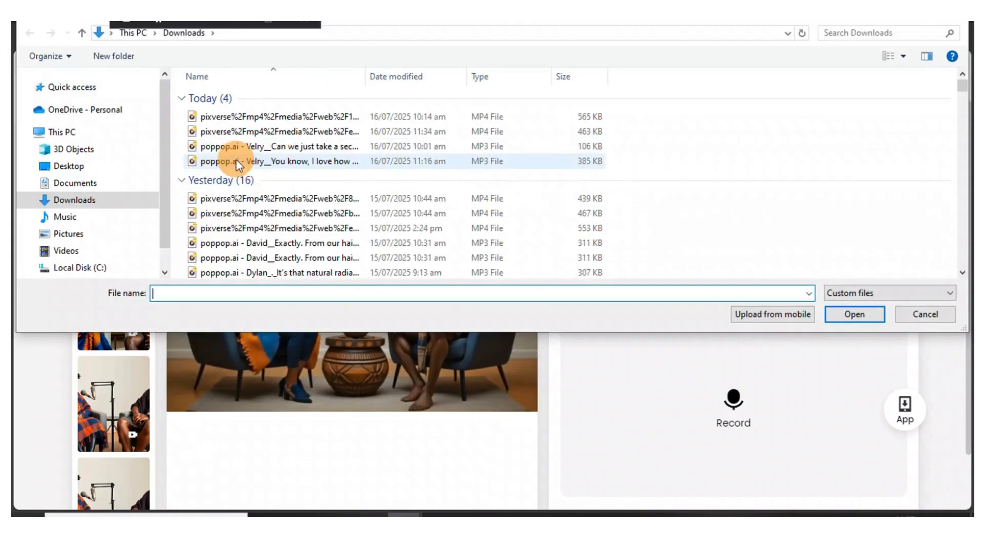
left_click(245, 164)
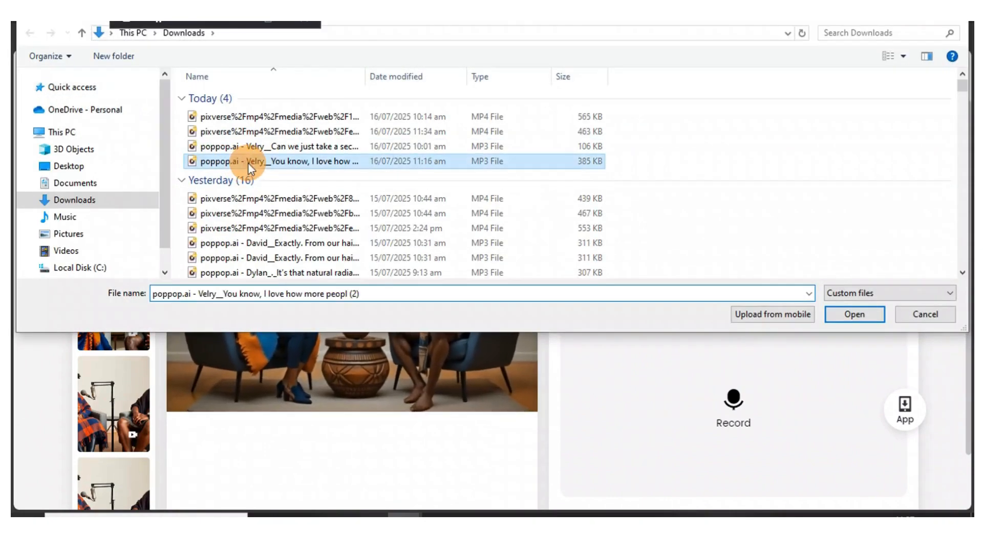
left_click(858, 320)
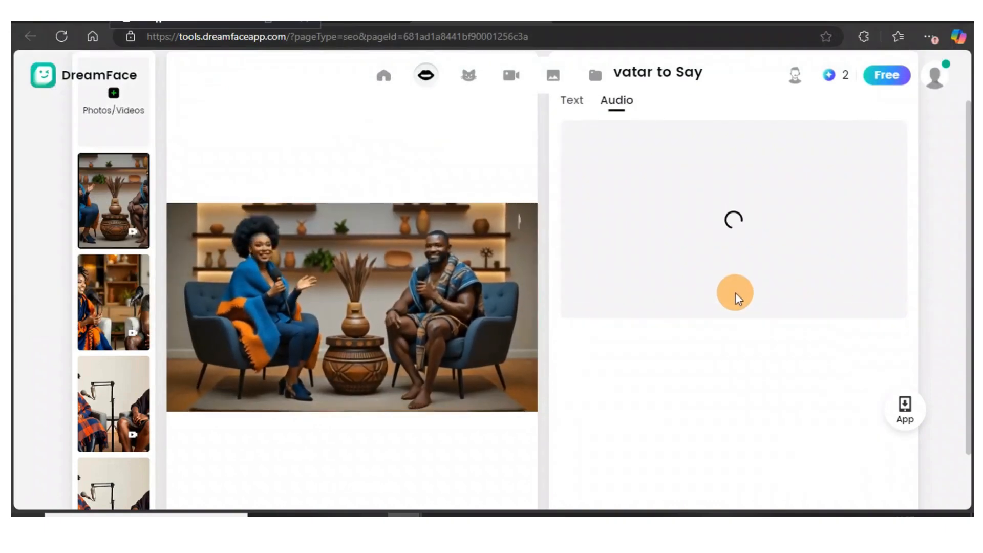
scroll(737, 307, "down", 2)
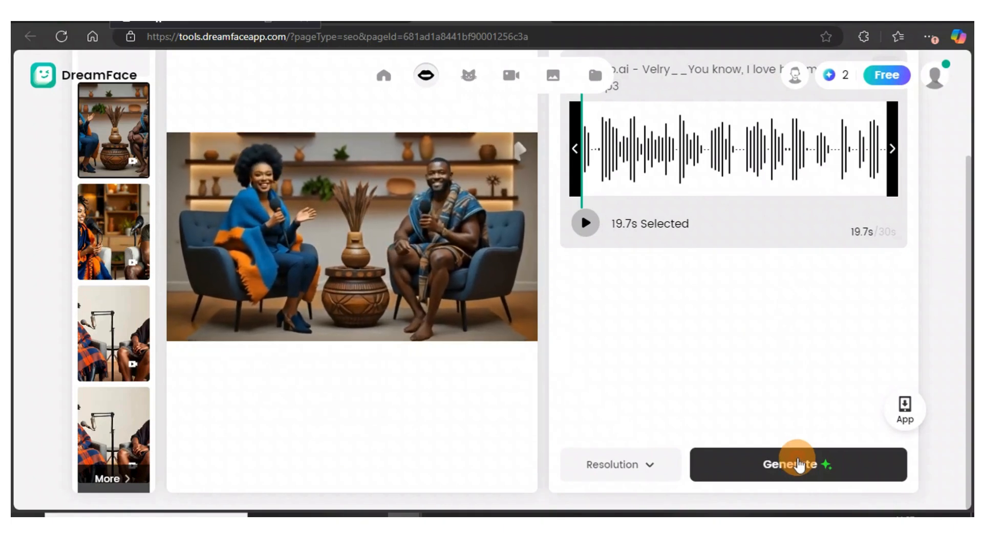
left_click(798, 465)
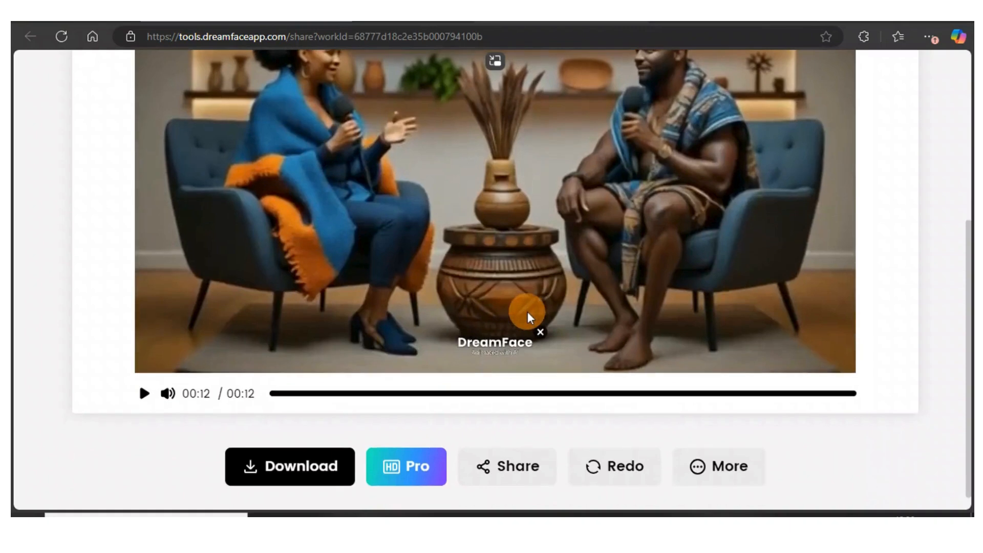
Play back the generated avatar videos of both podcast scenes to check the hosts' speech and movement
scroll(527, 317, "up", 1)
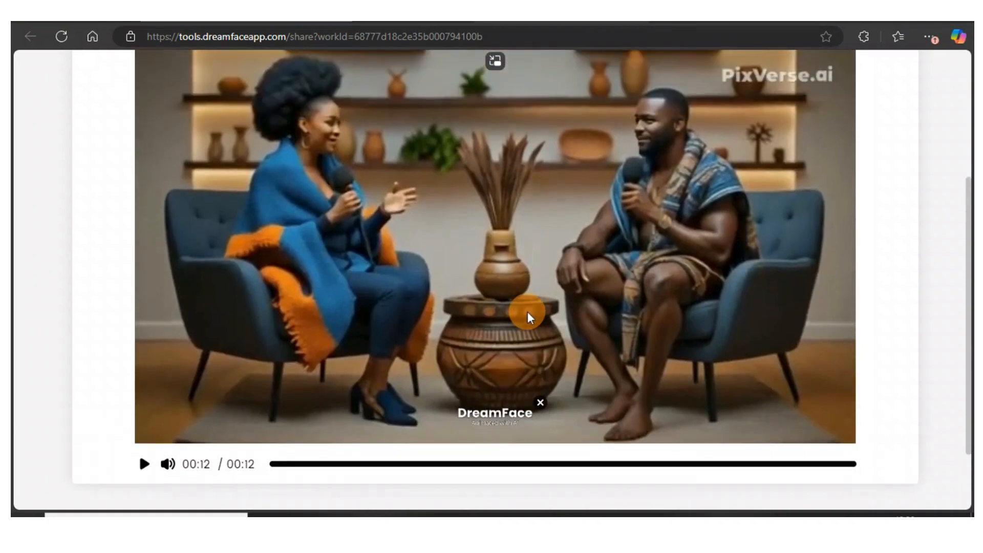
left_click(144, 464)
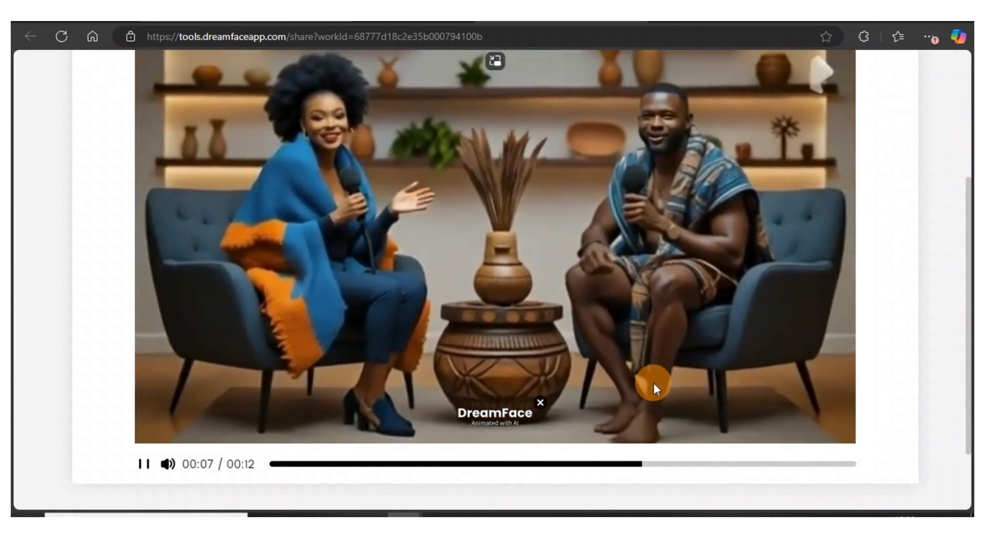
left_click(144, 465)
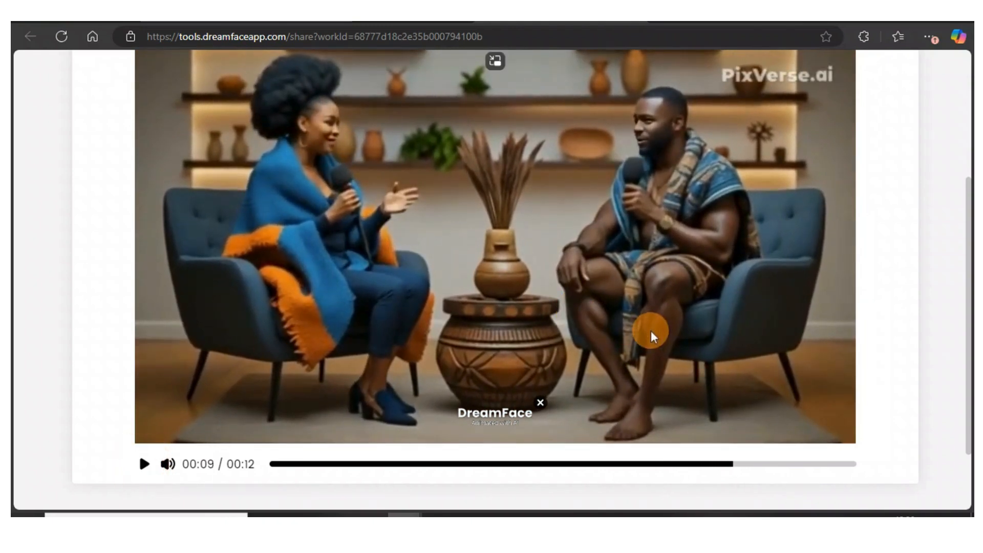
scroll(651, 332, "up", 1)
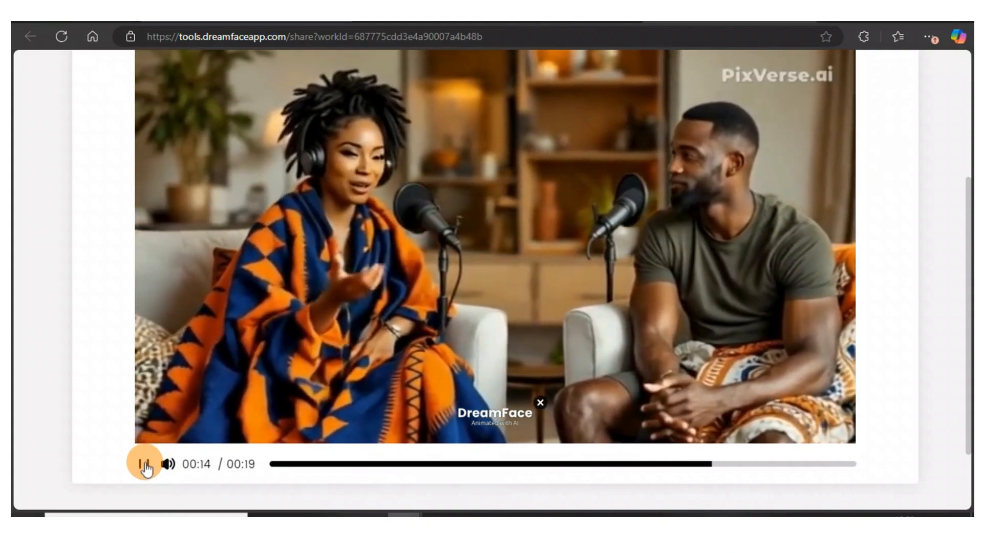
left_click(145, 464)
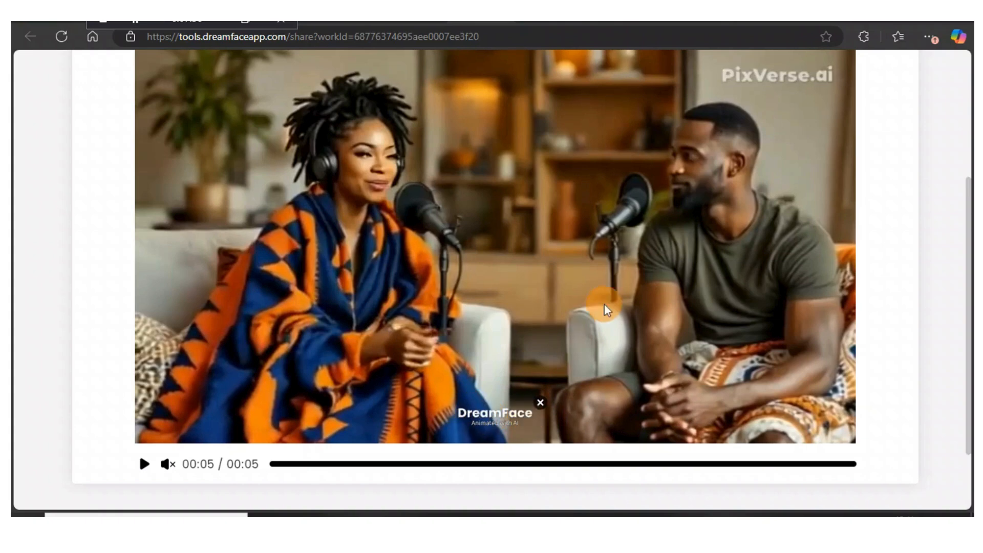
scroll(606, 306, "up", 1)
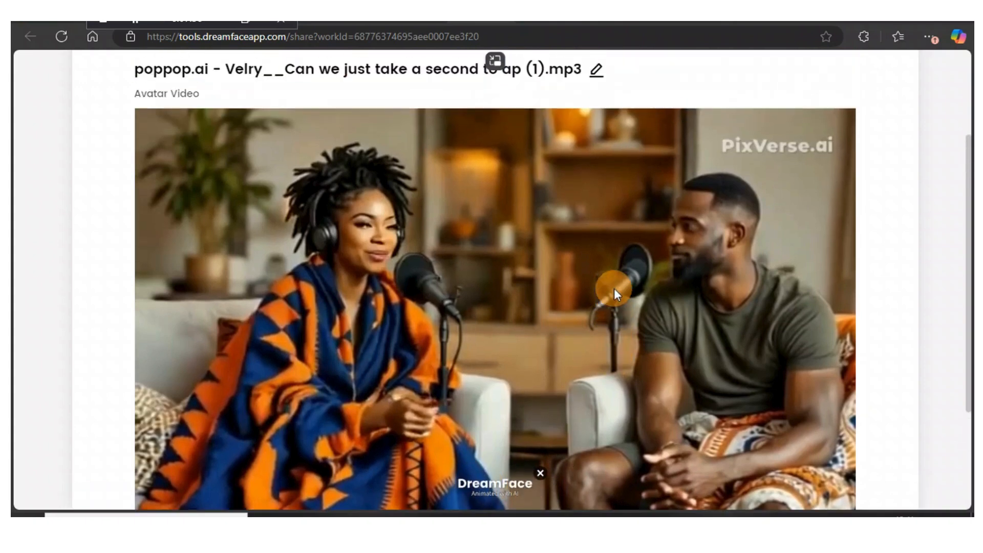
Switch to Supawork AI, then return to DreamFace's "Can we just take a second to ap (1)" avatar video and examine its watermarks
left_click(784, 13)
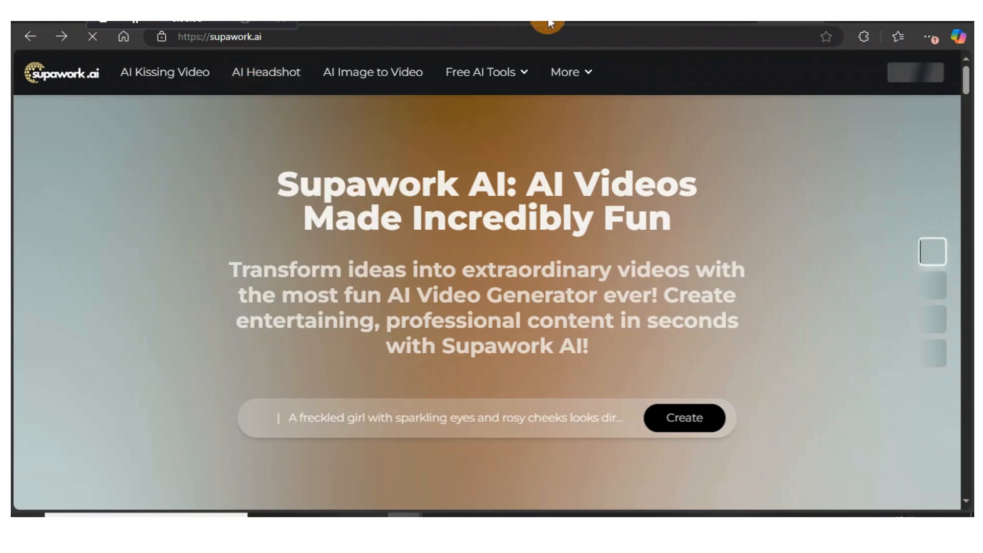
left_click(650, 23)
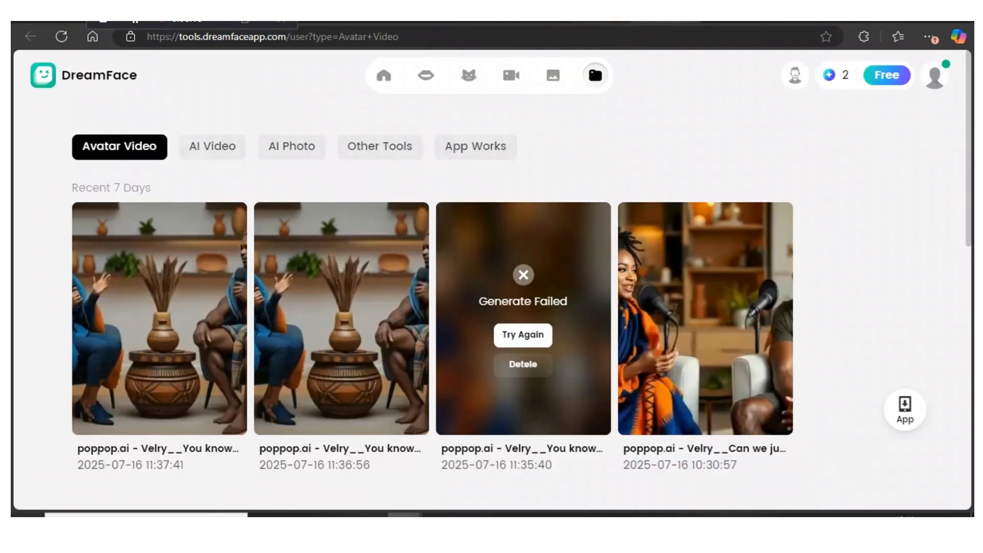
left_click(603, 20)
left_click(542, 21)
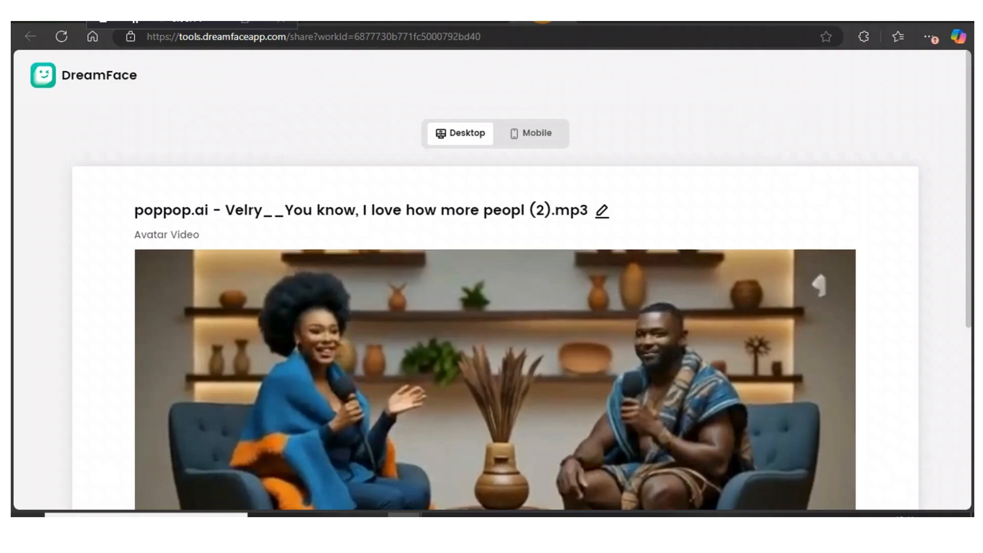
left_click(482, 21)
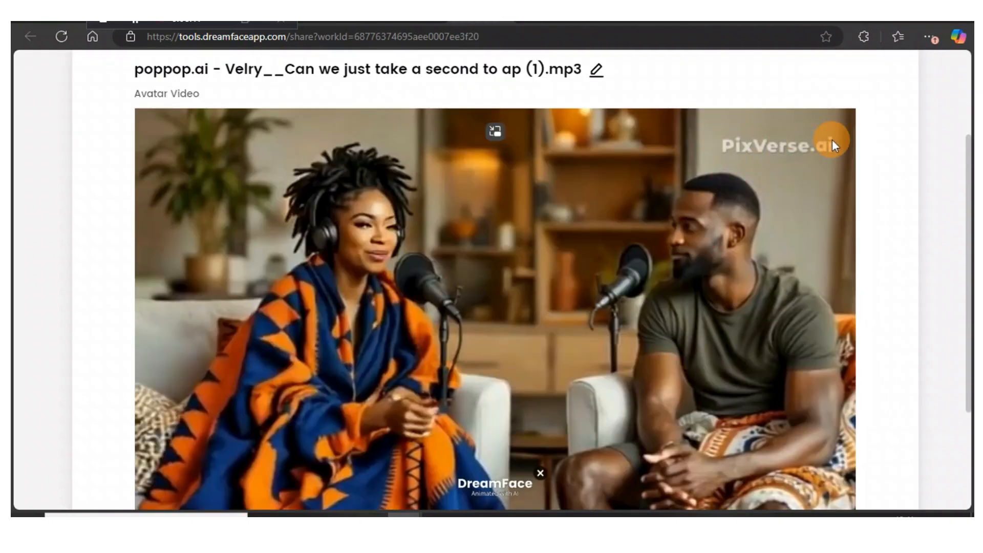
scroll(821, 148, "down", 2)
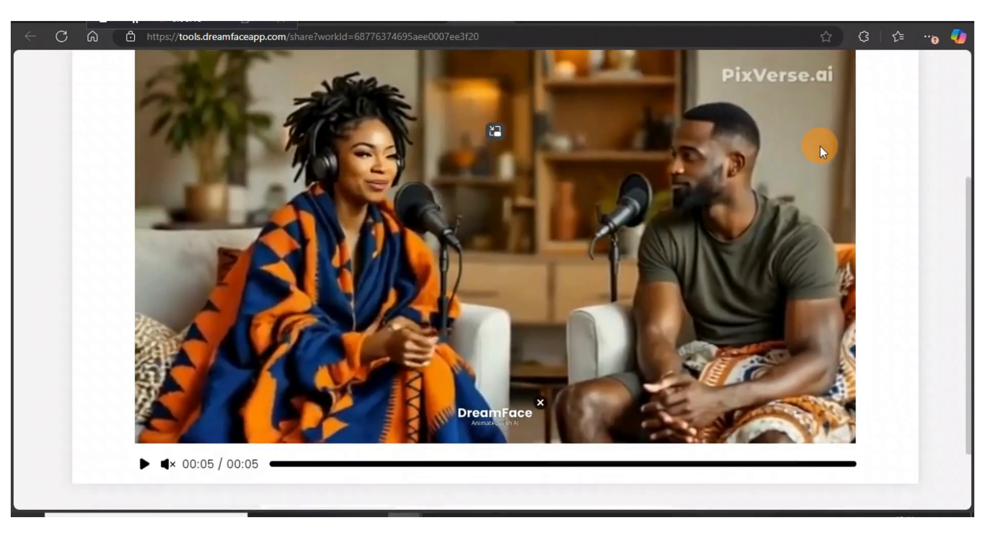